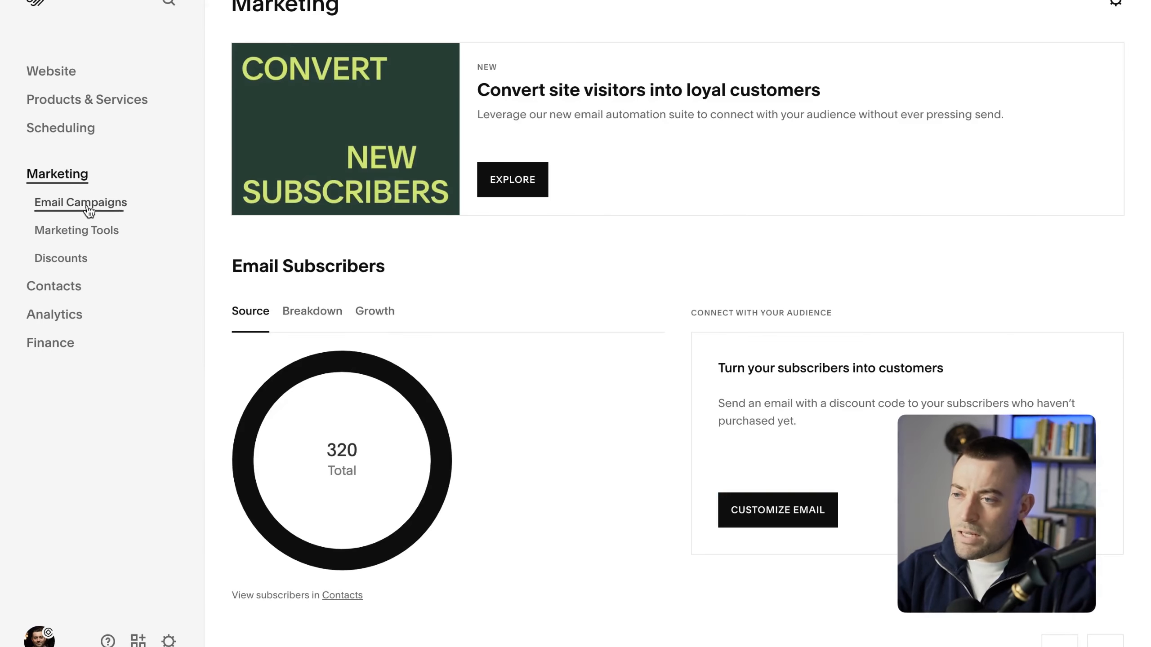
# Start a new email campaign and choose the Thank you email automation as its type
pyautogui.click(95, 212)
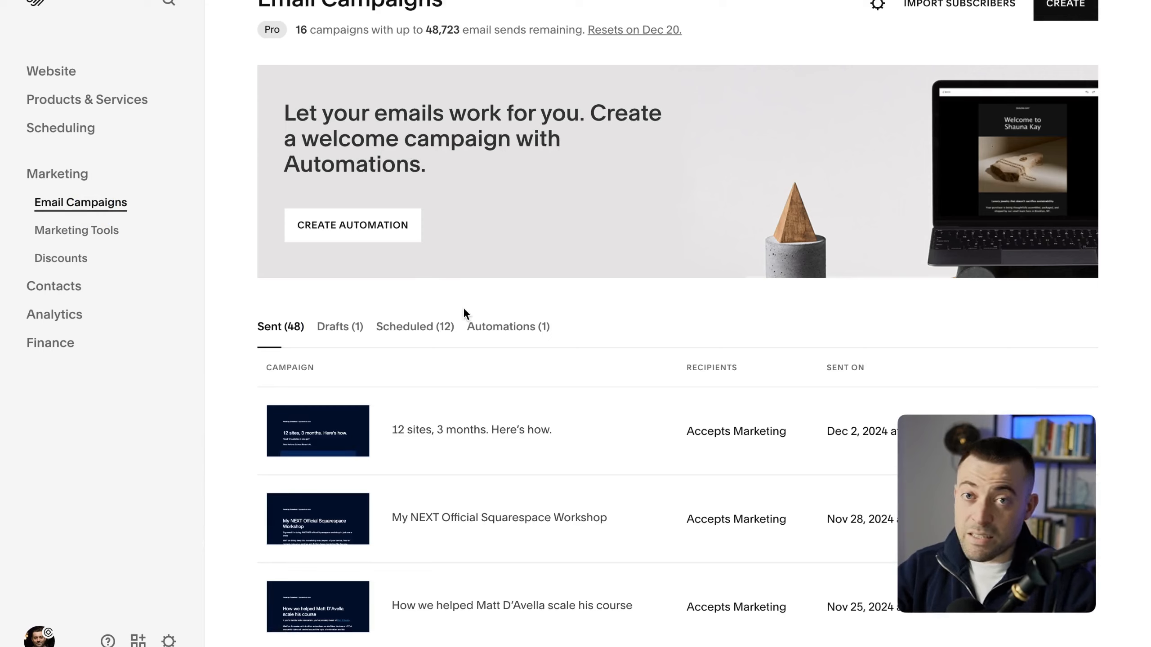
pyautogui.click(1065, 10)
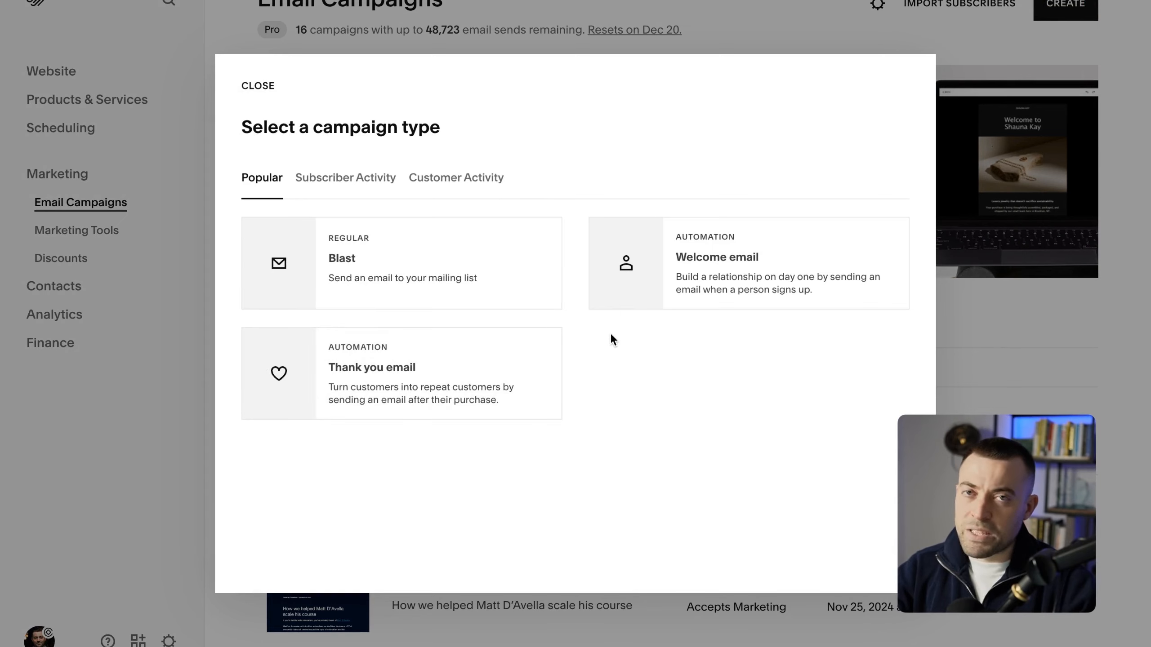
pyautogui.click(368, 193)
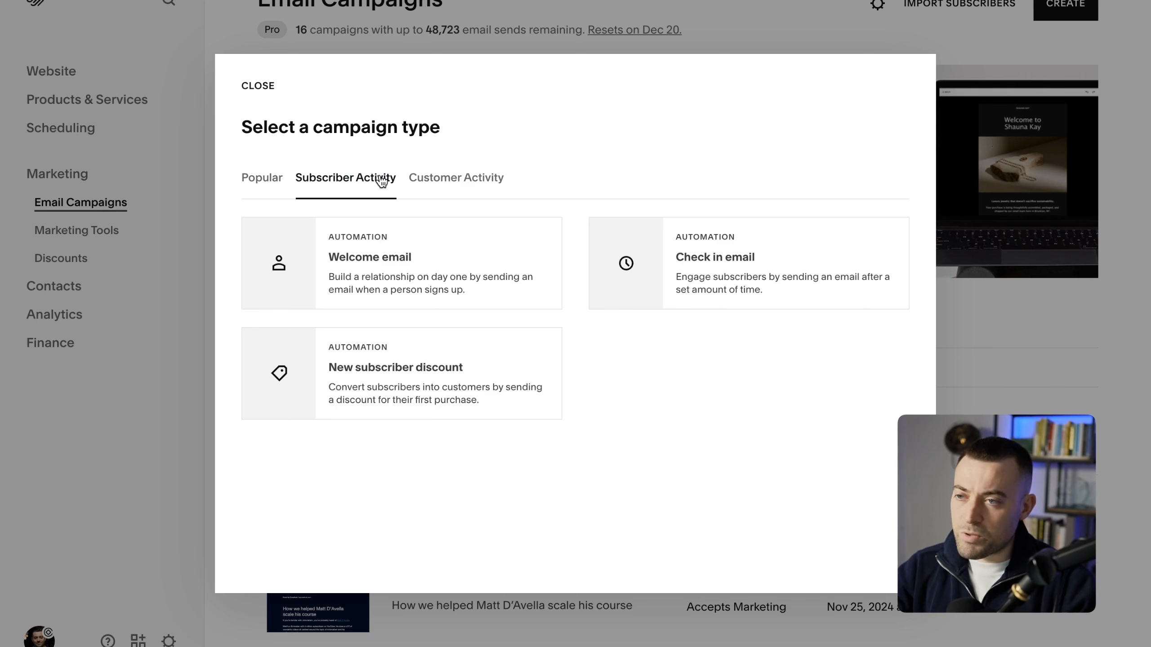
pyautogui.click(436, 173)
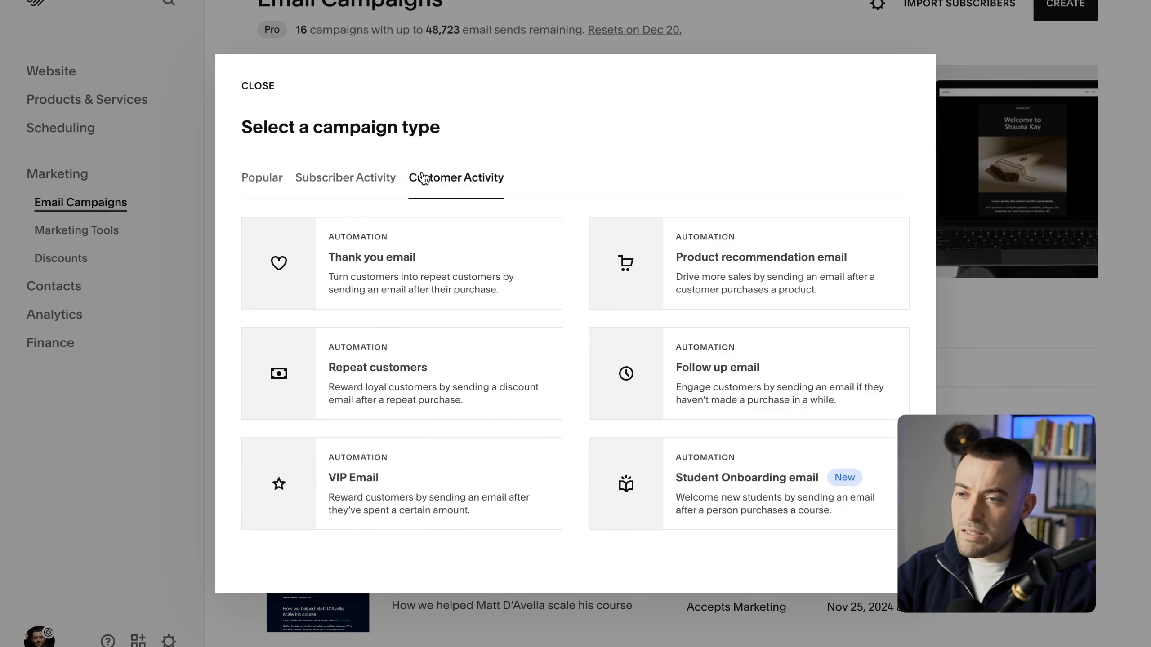
pyautogui.click(254, 173)
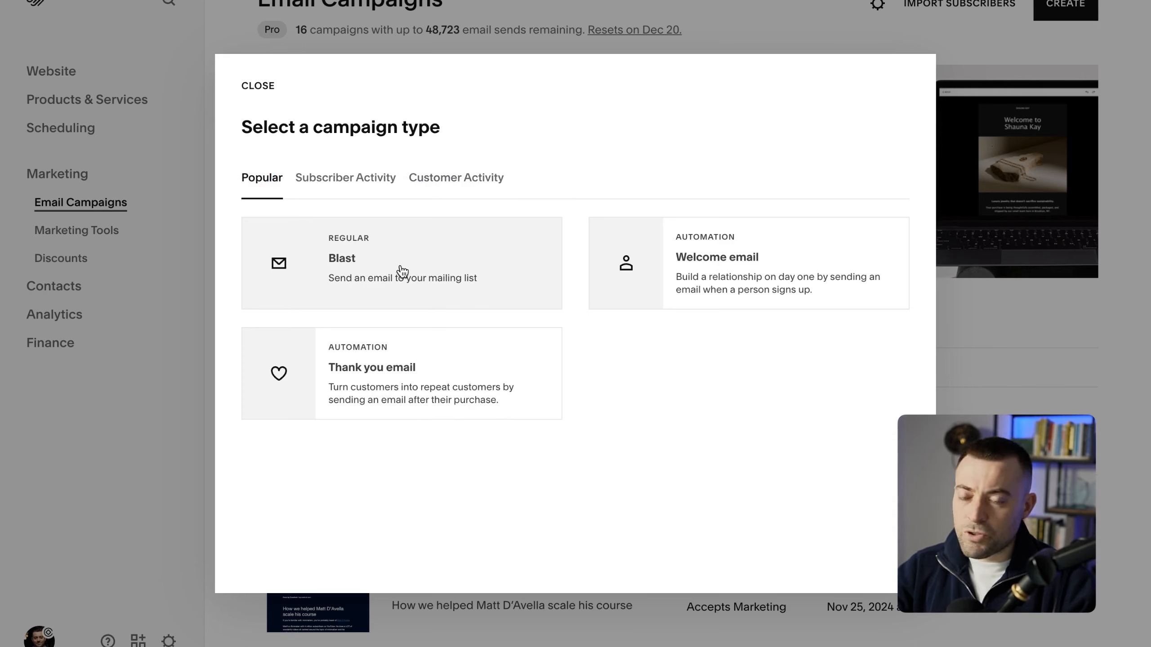
pyautogui.click(413, 373)
# Look through the Say Thanks templates and the previously used email templates
pyautogui.scroll(-8, 407, 386)
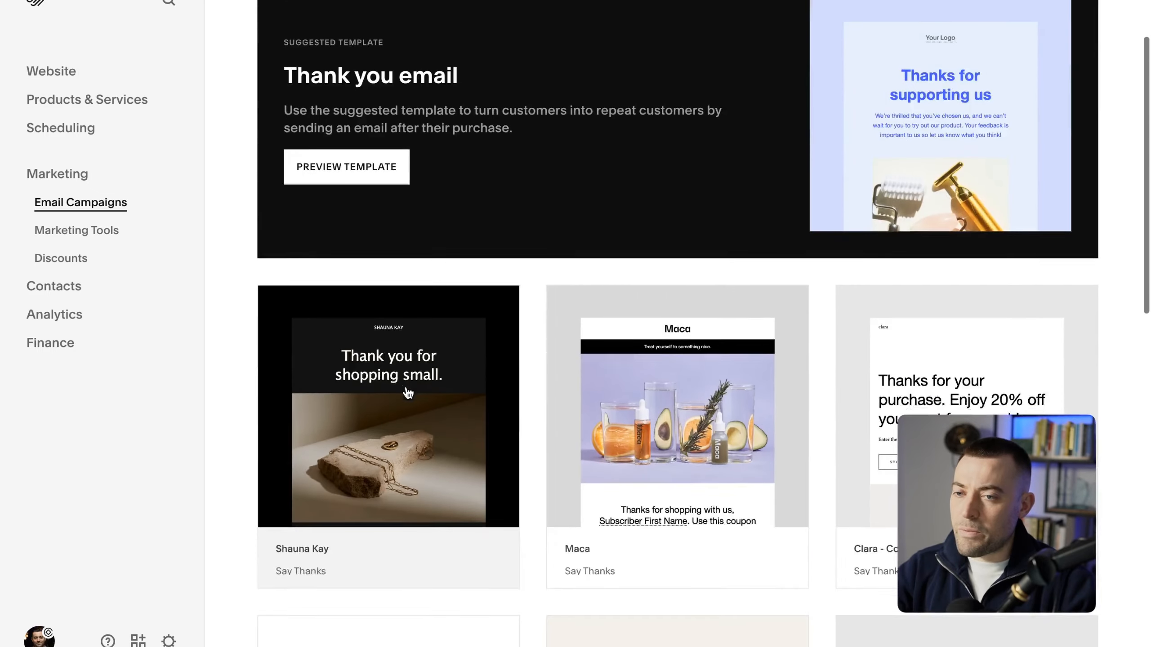
pyautogui.scroll(-15, 406, 387)
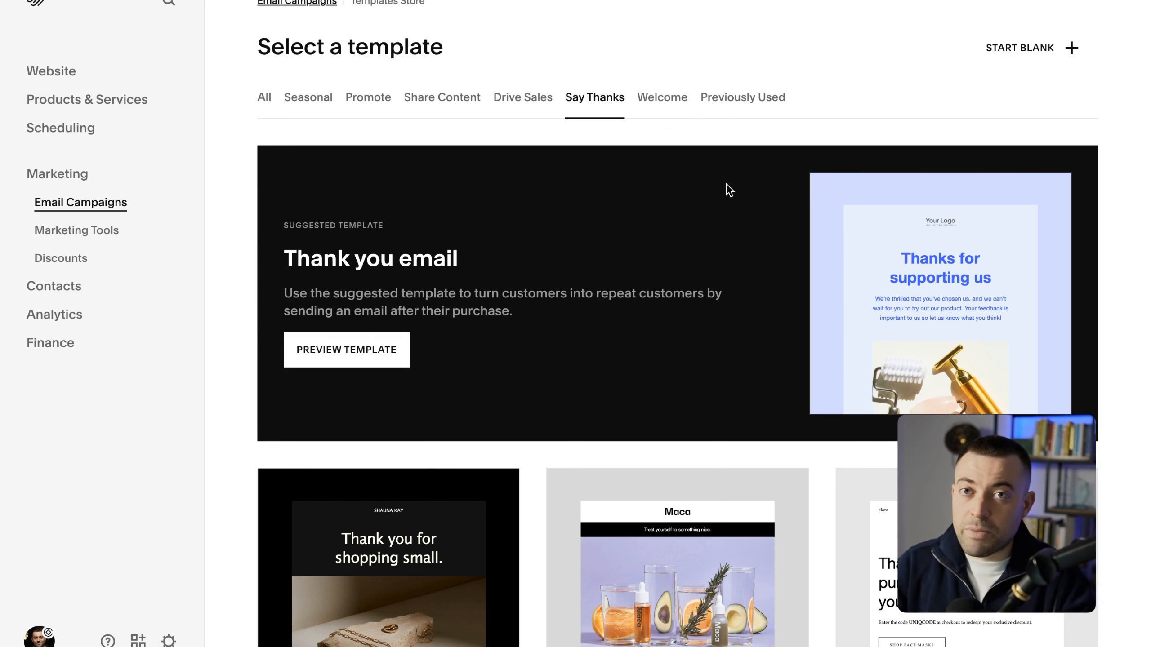
pyautogui.click(741, 111)
pyautogui.scroll(-9, 481, 296)
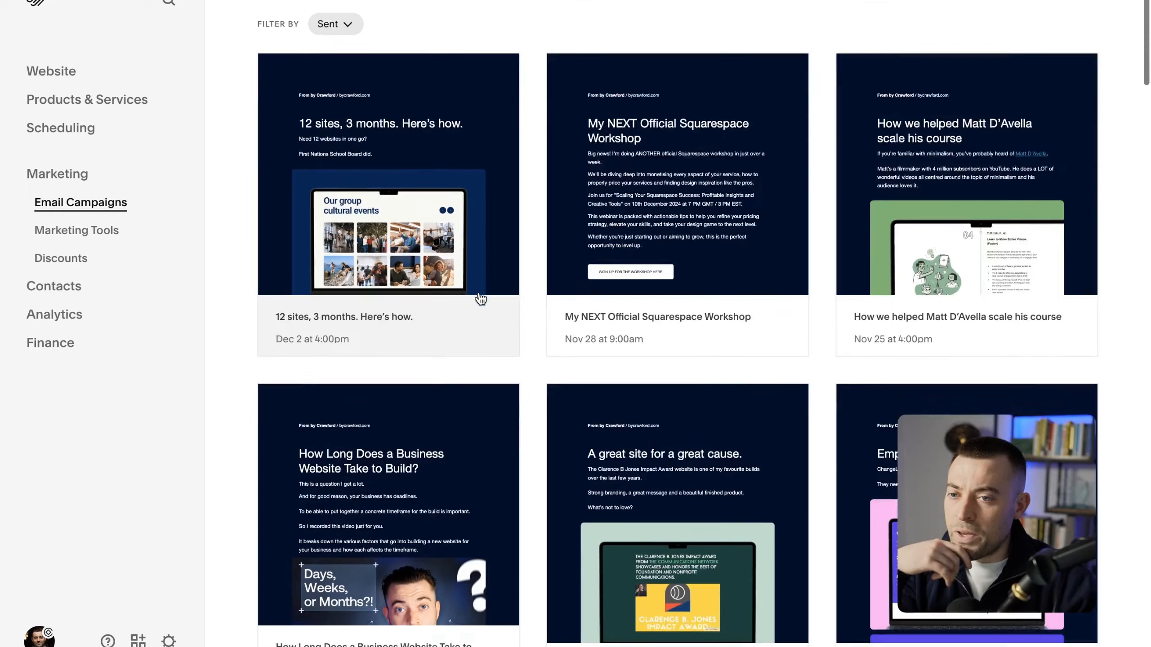
pyautogui.scroll(-16, 480, 299)
pyautogui.scroll(6, 480, 299)
pyautogui.scroll(15, 480, 298)
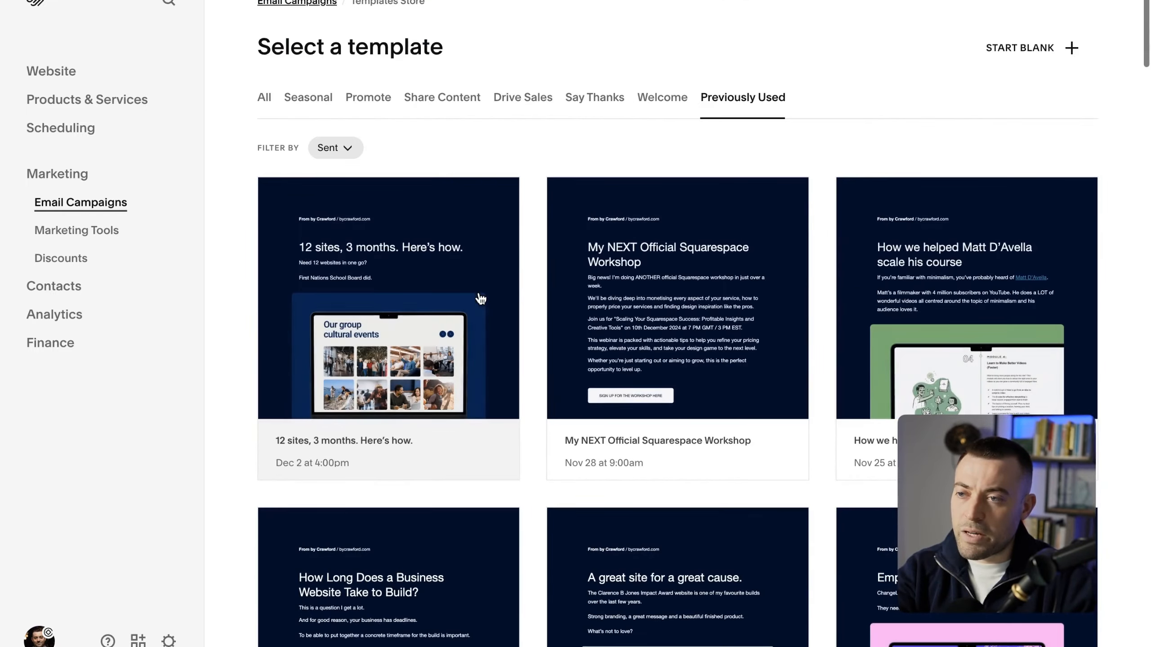
# Preview the previously used email "12 sites, 3 months. Here's how." and return to the template selection
pyautogui.click(399, 330)
pyautogui.scroll(-12, 554, 375)
pyautogui.scroll(12, 585, 380)
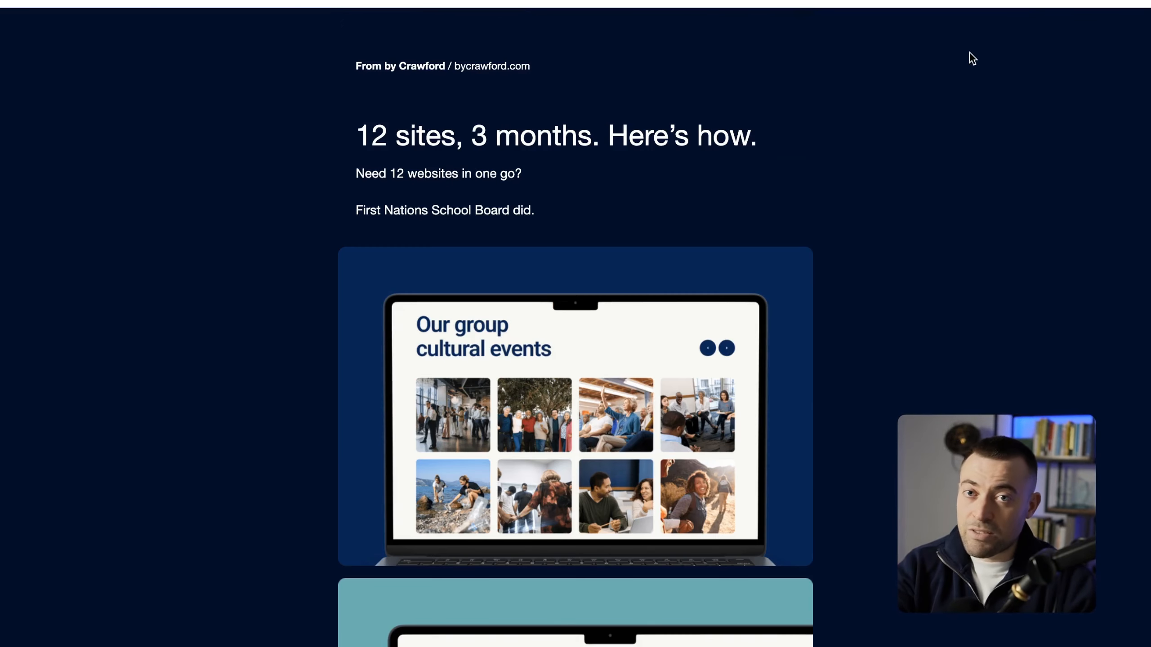
pyautogui.scroll(-2, 608, 318)
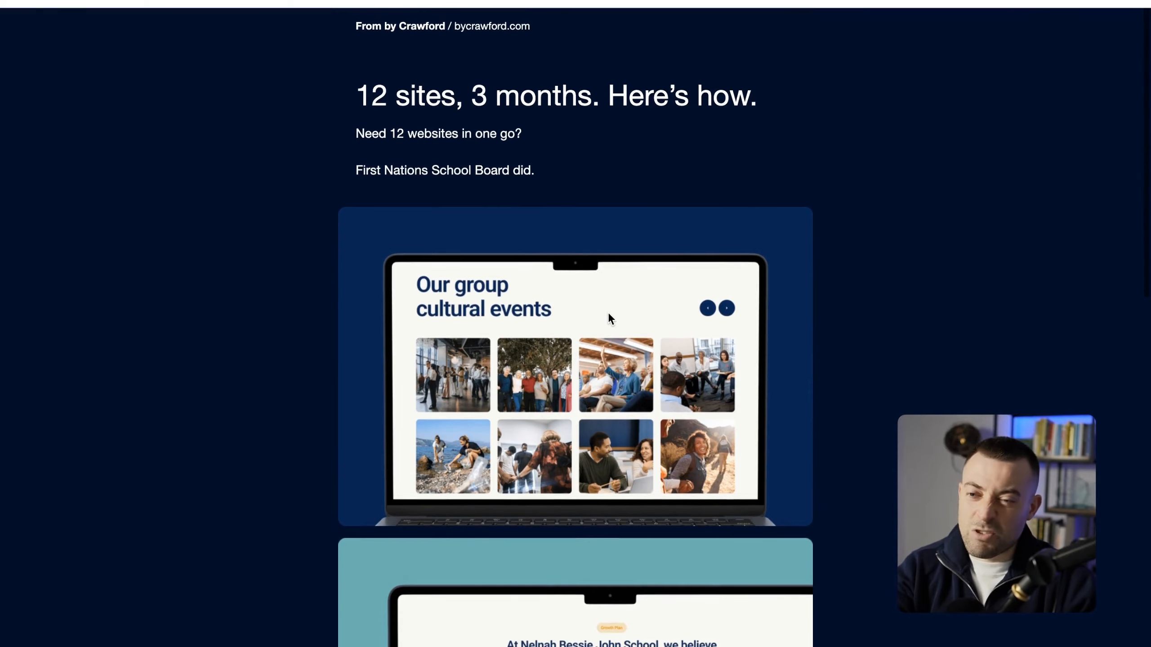
pyautogui.click(49, 3)
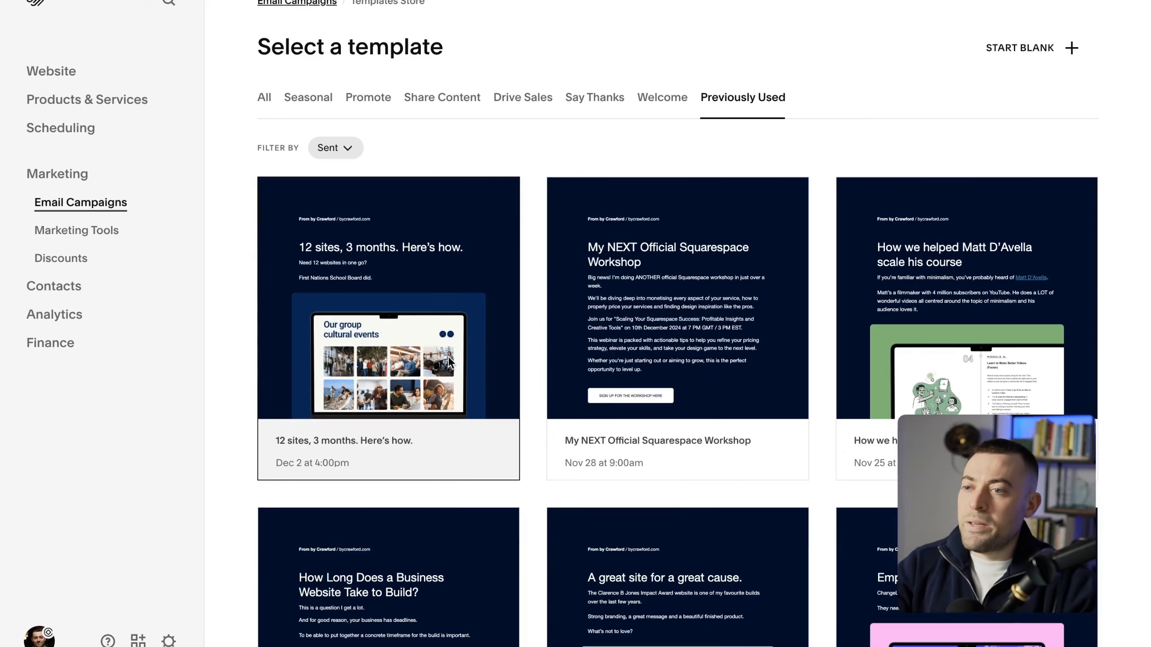
# Browse all email templates and open the Drop template for editing
pyautogui.click(264, 97)
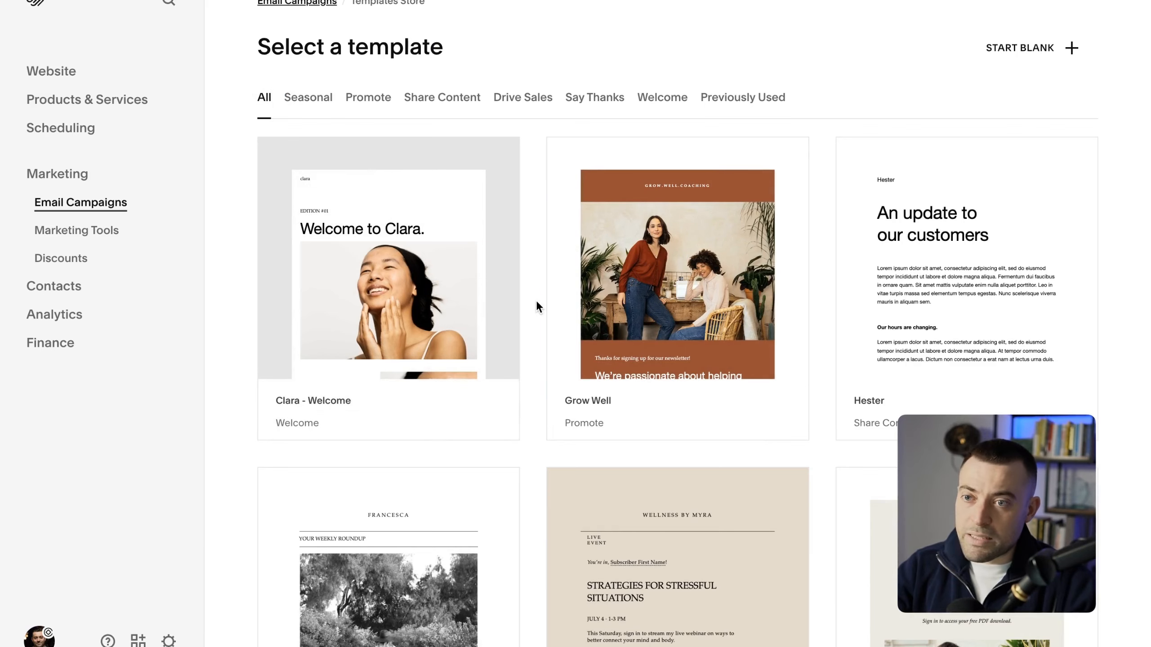
pyautogui.scroll(-5, 634, 478)
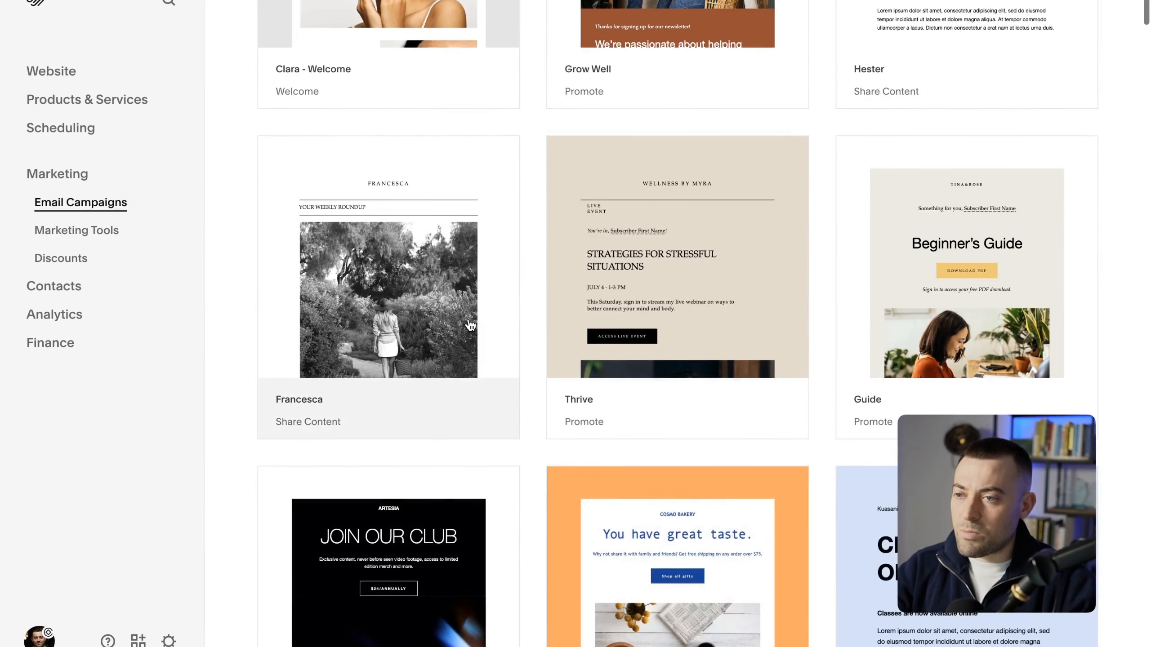
pyautogui.scroll(-6, 572, 387)
pyautogui.scroll(-15, 572, 387)
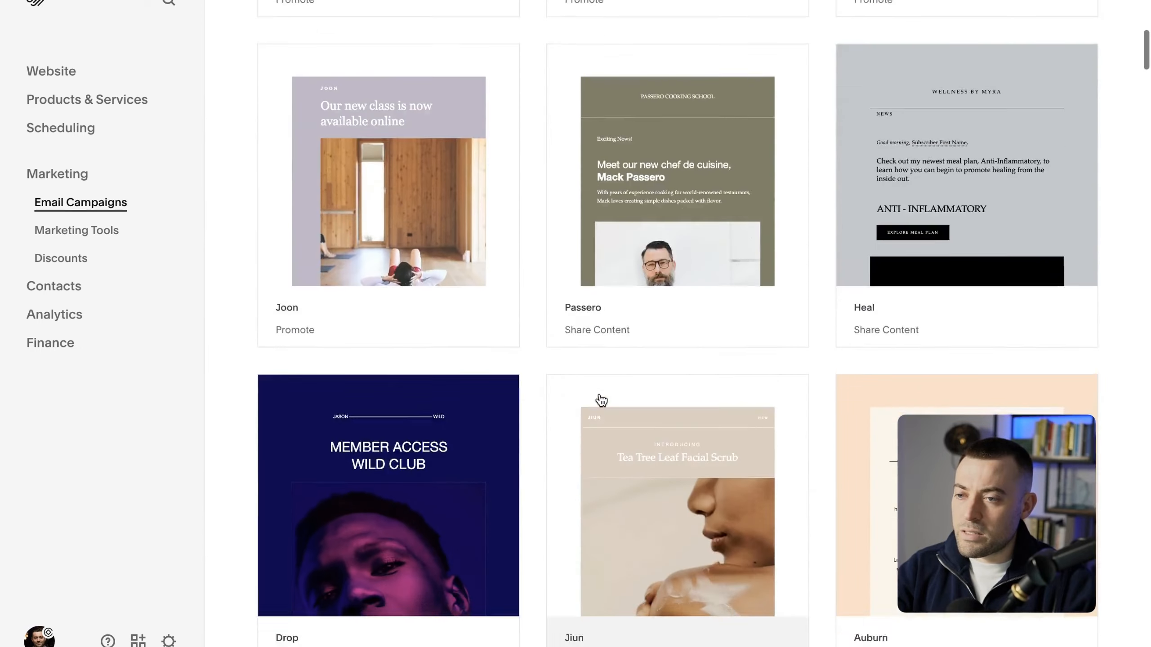
pyautogui.scroll(-5, 600, 399)
pyautogui.scroll(10, 598, 398)
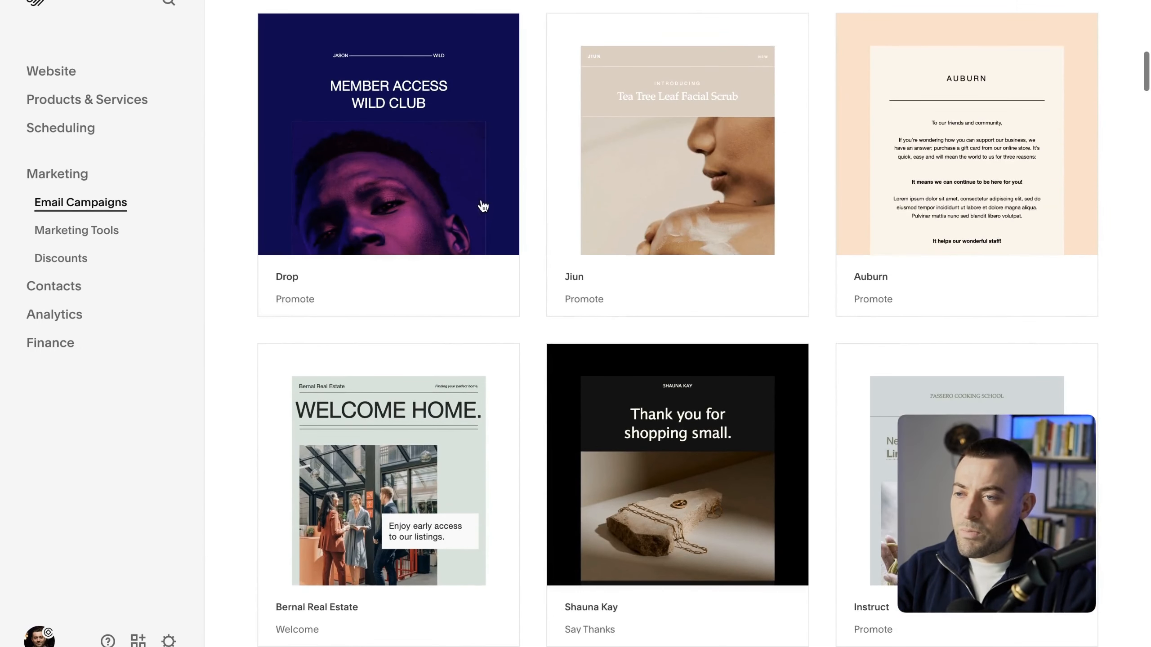
pyautogui.click(437, 149)
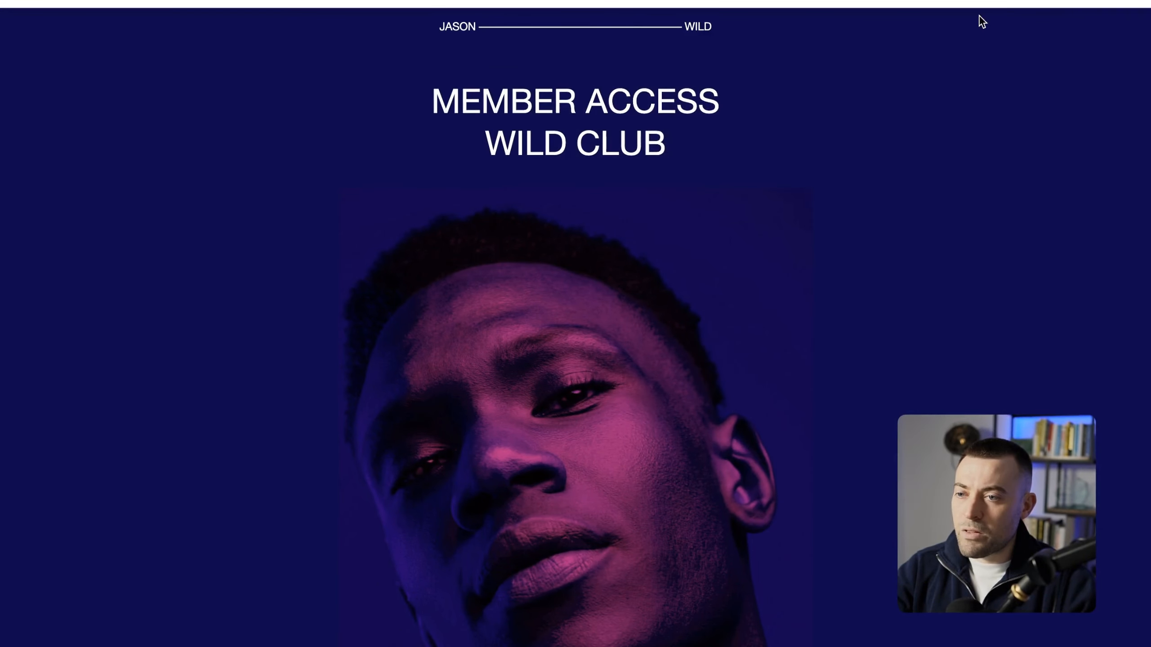
pyautogui.scroll(2, 1002, 37)
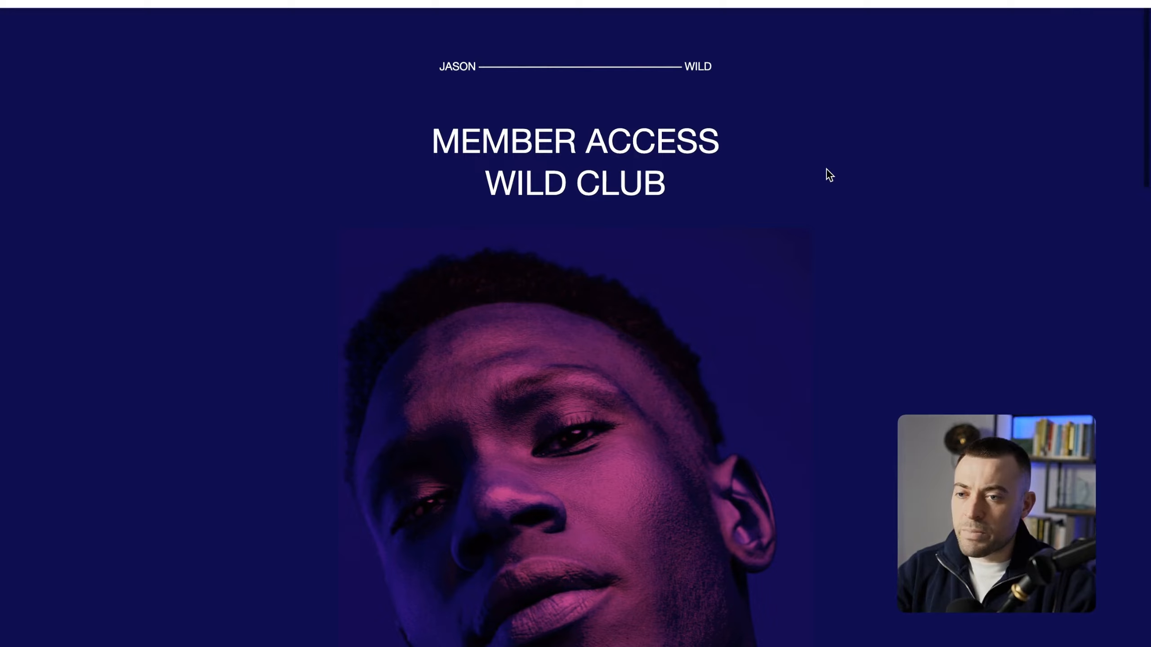
pyautogui.click(526, 188)
# Try the logo in the email header and switch the header back to text
pyautogui.tripleClick(453, 174)
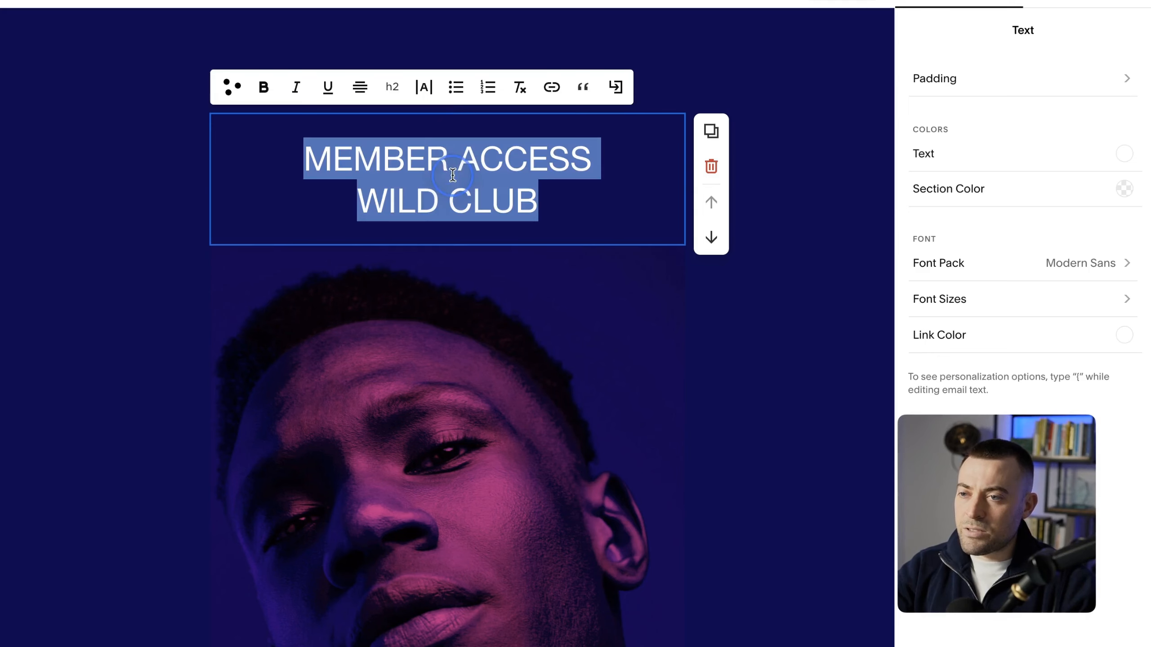
pyautogui.click(789, 175)
pyautogui.click(411, 84)
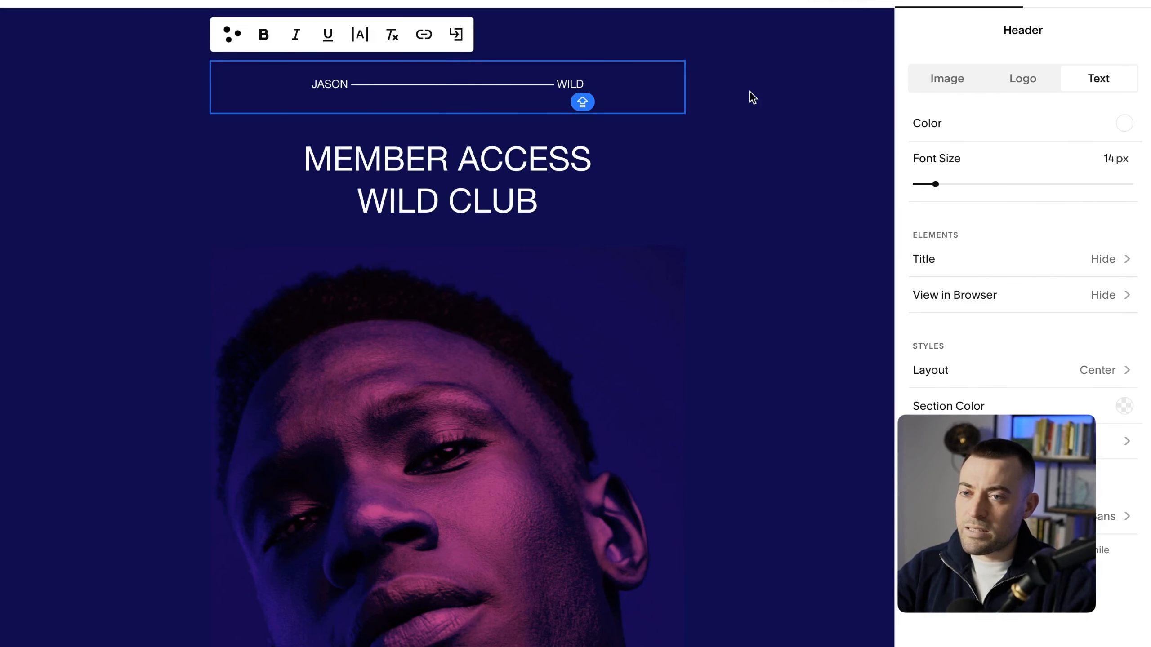
pyautogui.moveTo(1000, 480); pyautogui.dragTo(486, 253)
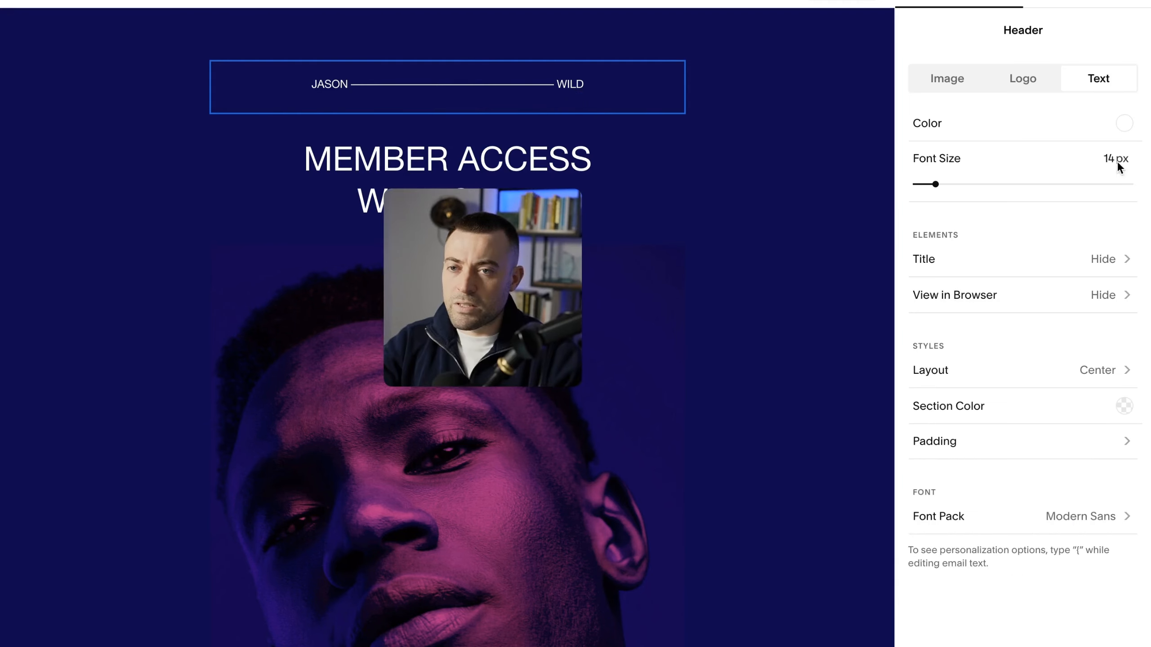
pyautogui.click(949, 79)
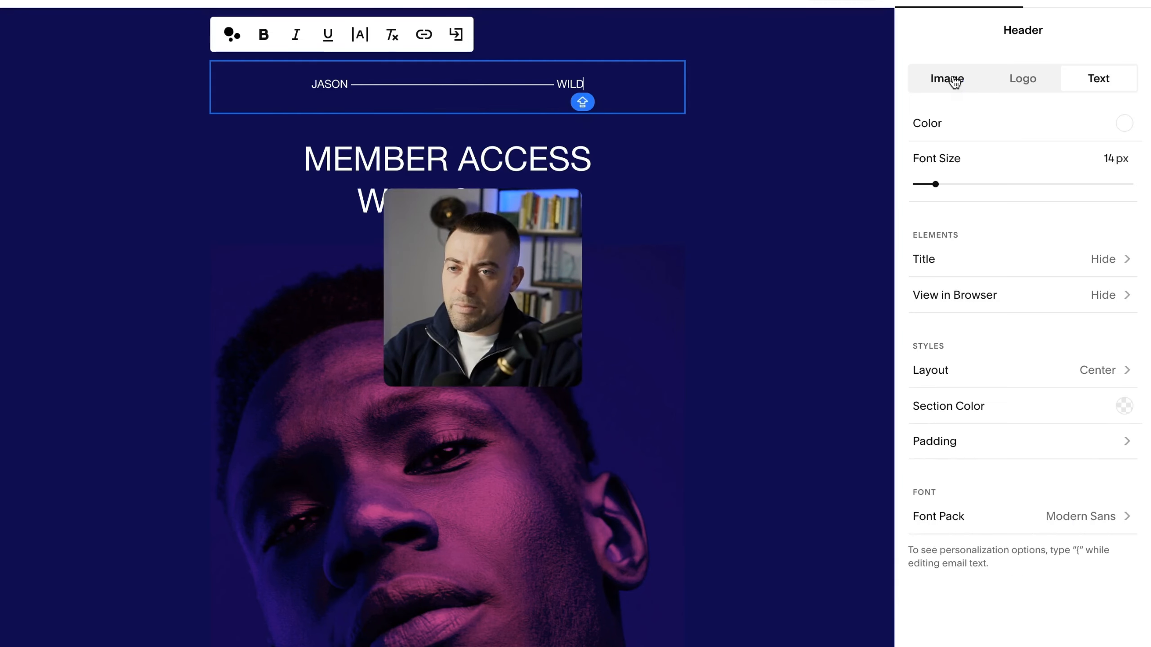
pyautogui.click(1015, 85)
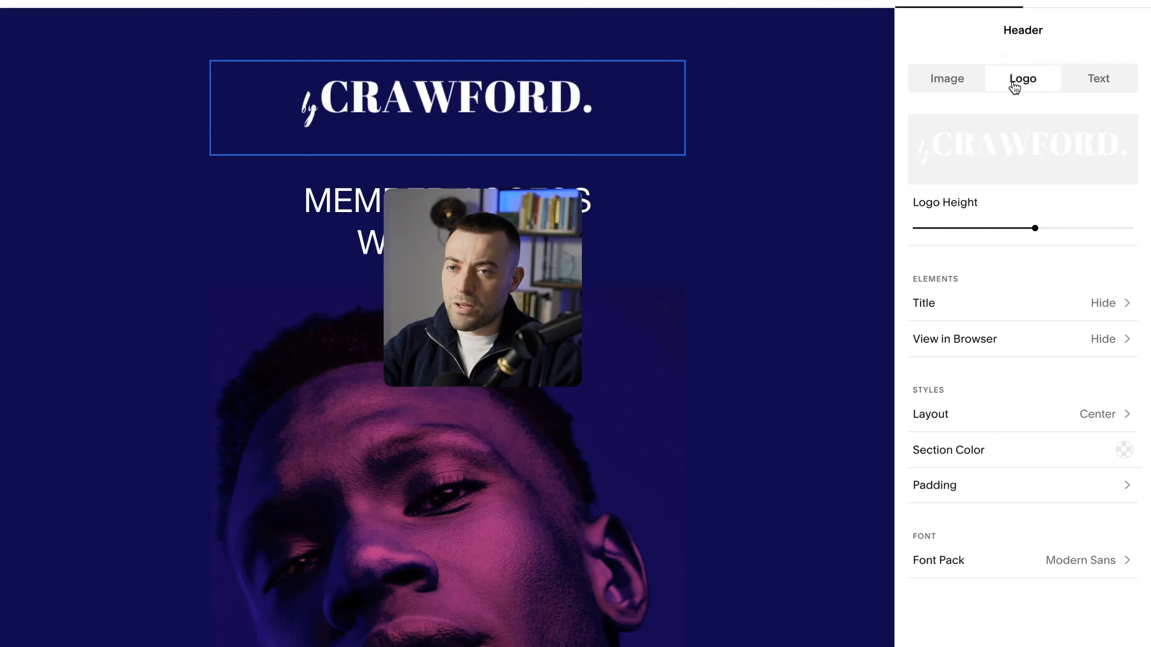
pyautogui.click(1099, 86)
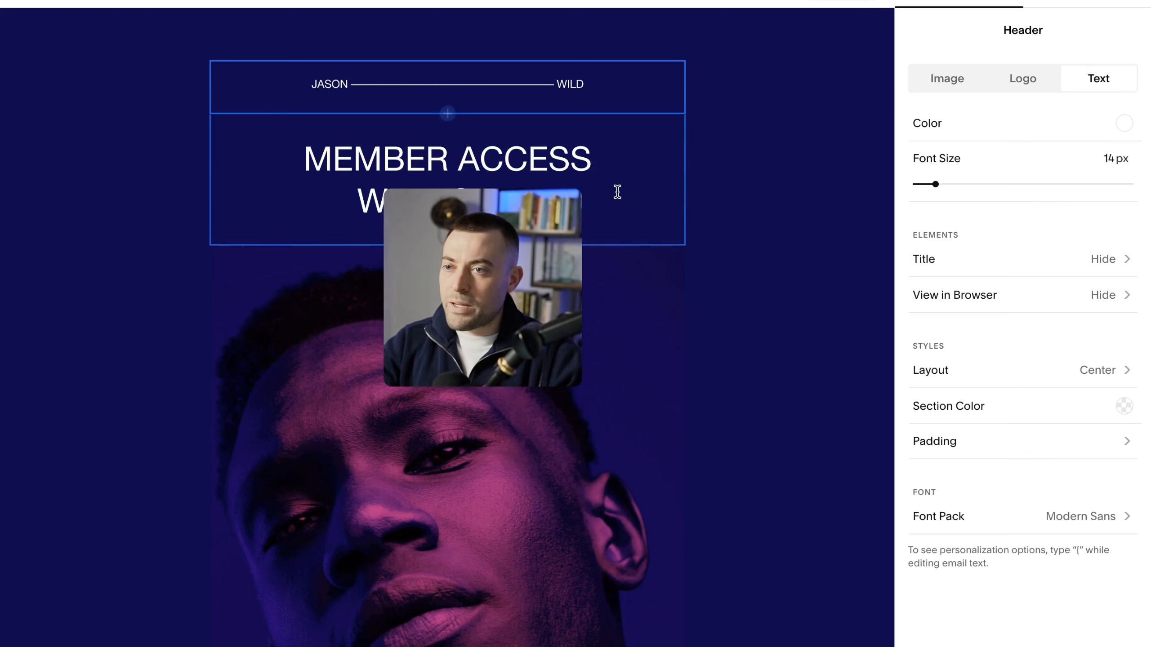
# Try moving the heading section down and back up, and view the section types available beneath the header
pyautogui.click(617, 192)
pyautogui.moveTo(506, 273); pyautogui.dragTo(994, 295)
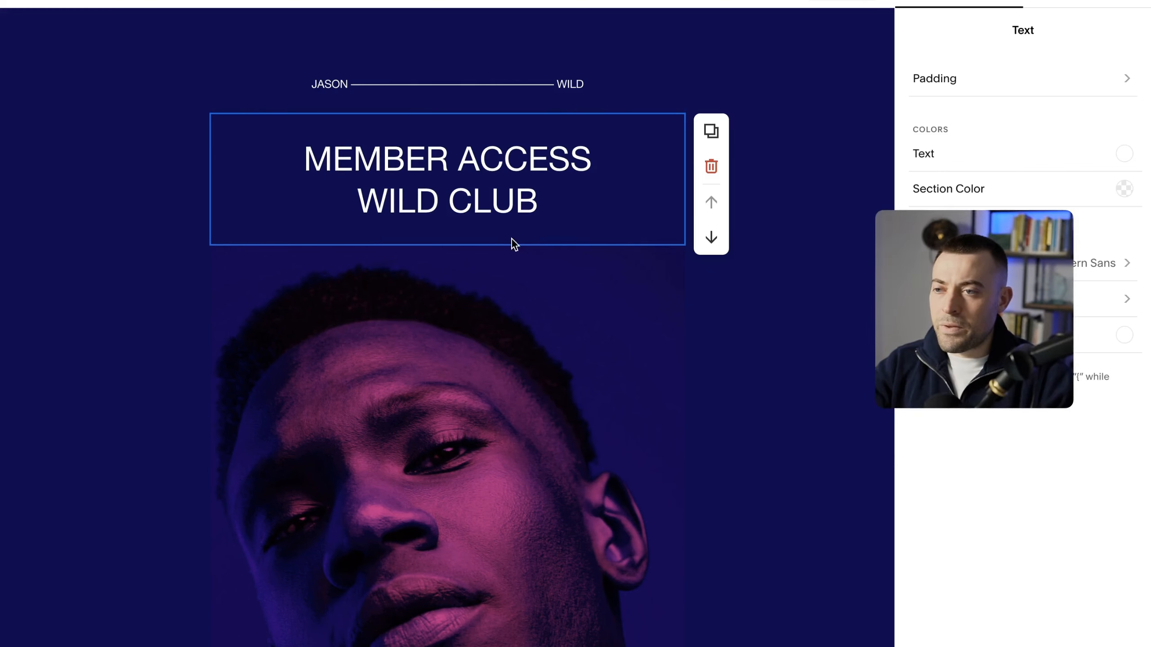
pyautogui.click(492, 146)
pyautogui.click(710, 240)
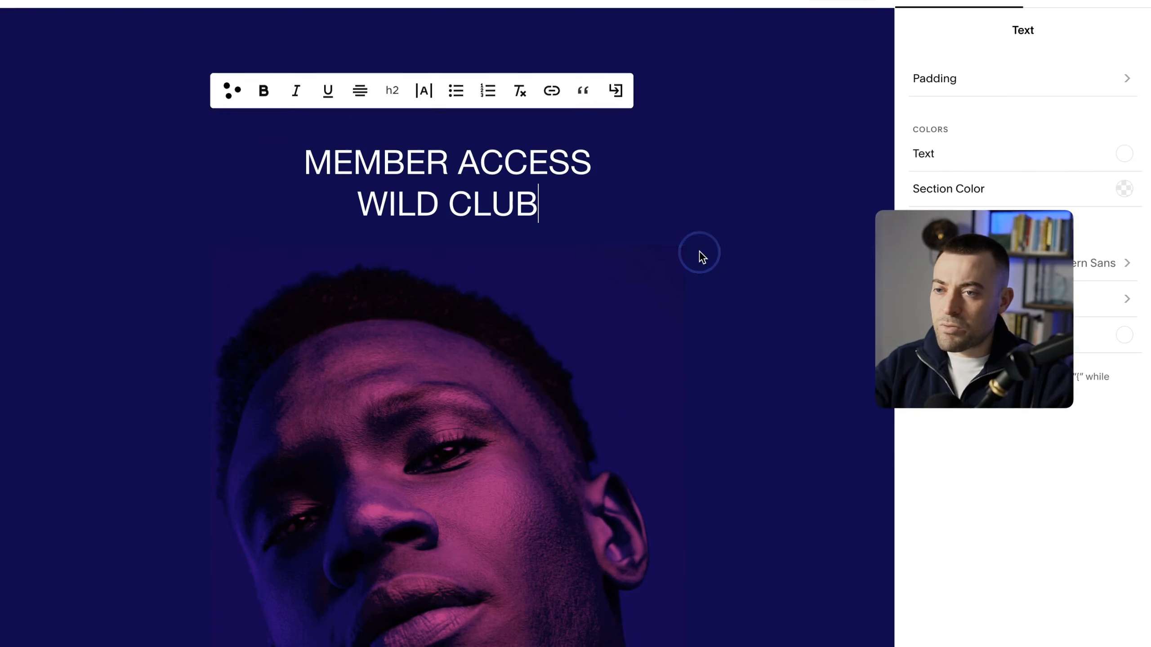
pyautogui.click(531, 162)
pyautogui.click(711, 235)
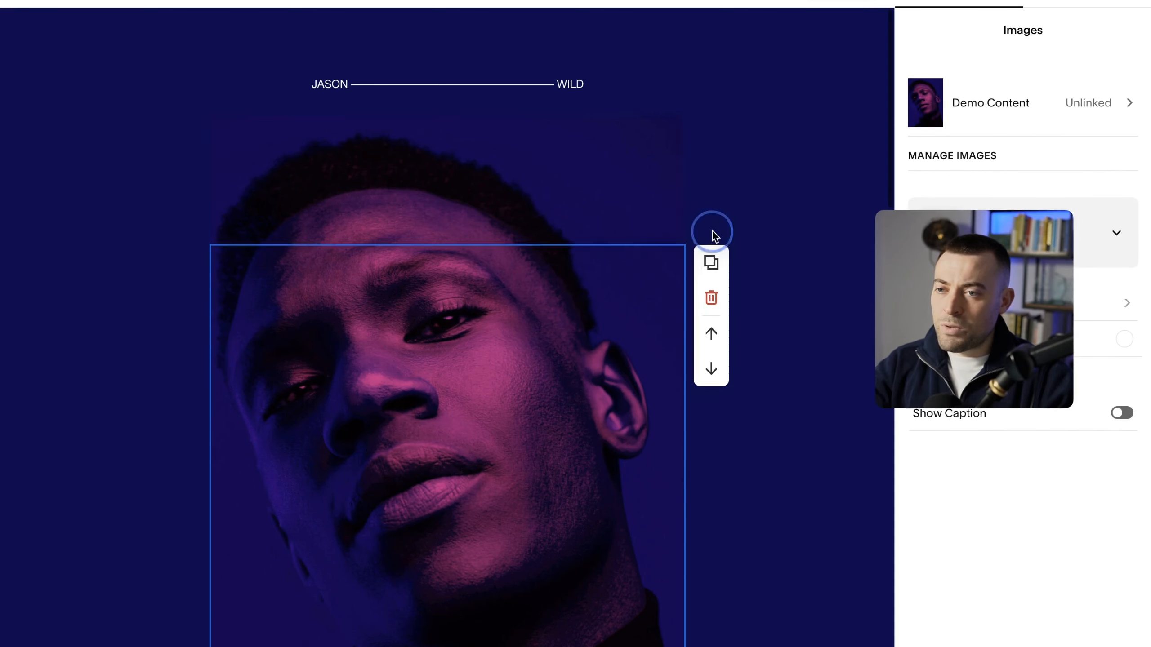
pyautogui.click(186, 183)
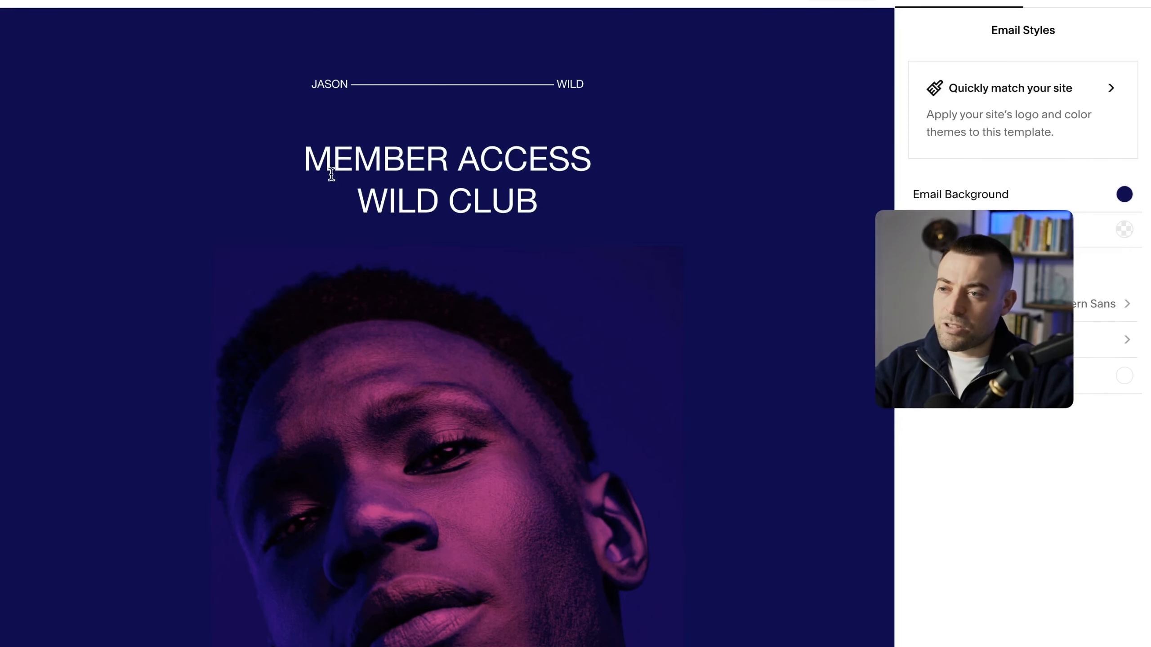
pyautogui.click(448, 115)
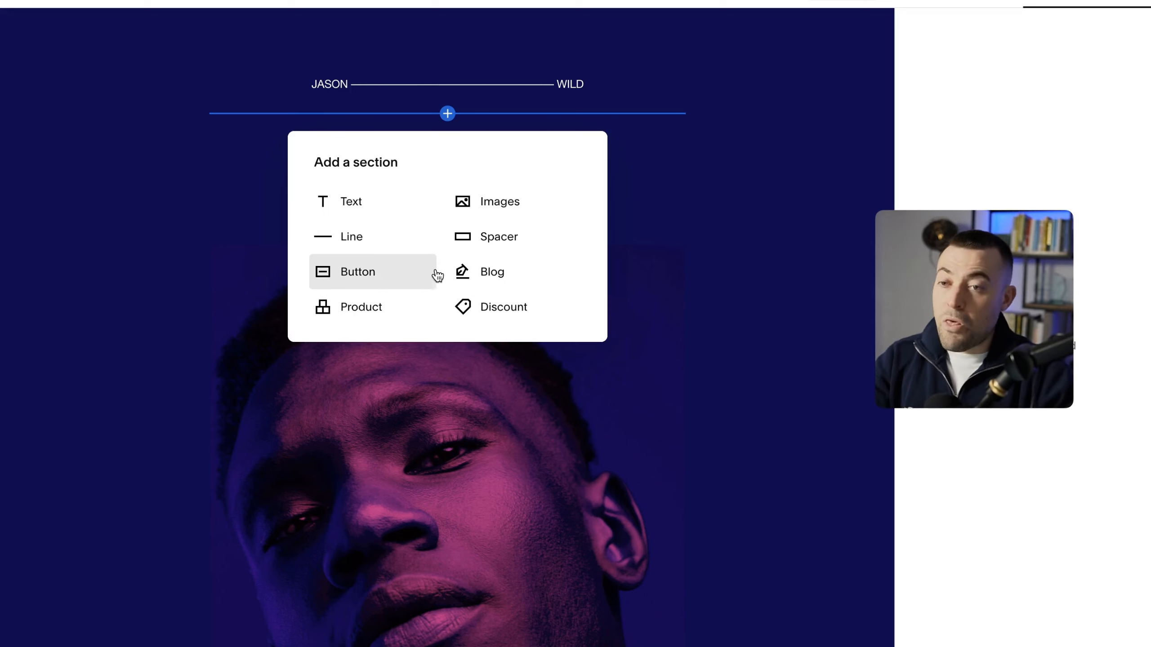
pyautogui.click(244, 244)
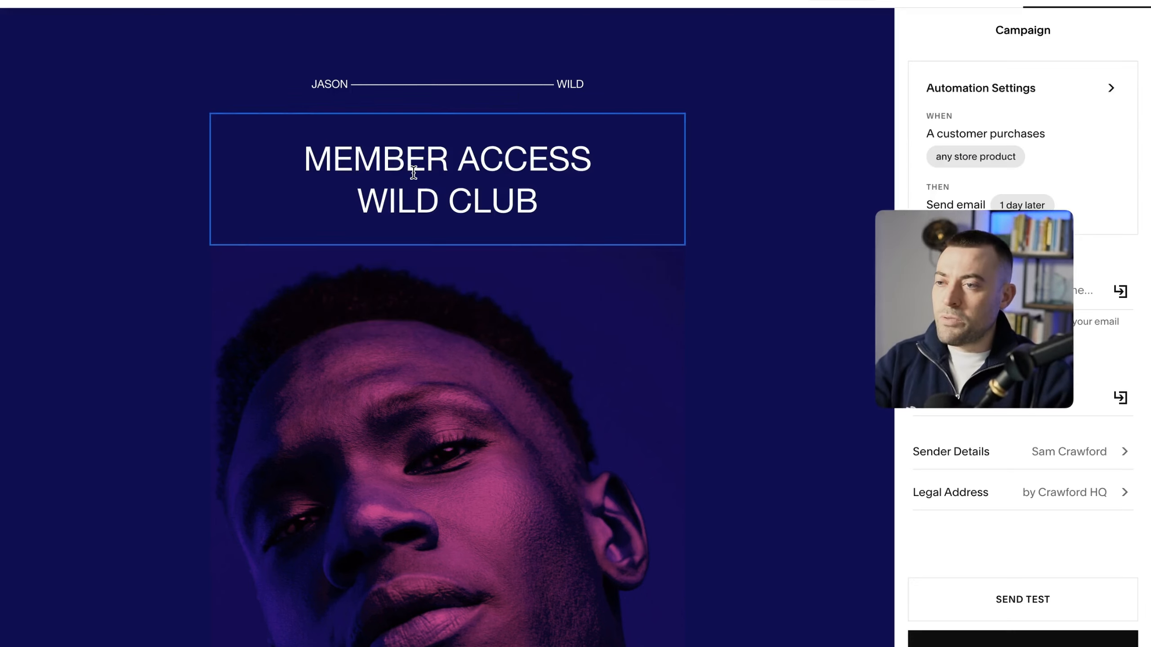
# Replace the "MEMBER ACCESS WILD CLUB" heading with "THANK YOU FOR YOUR CUSTOM"
pyautogui.tripleClick(411, 172)
pyautogui.write('THANK Y')
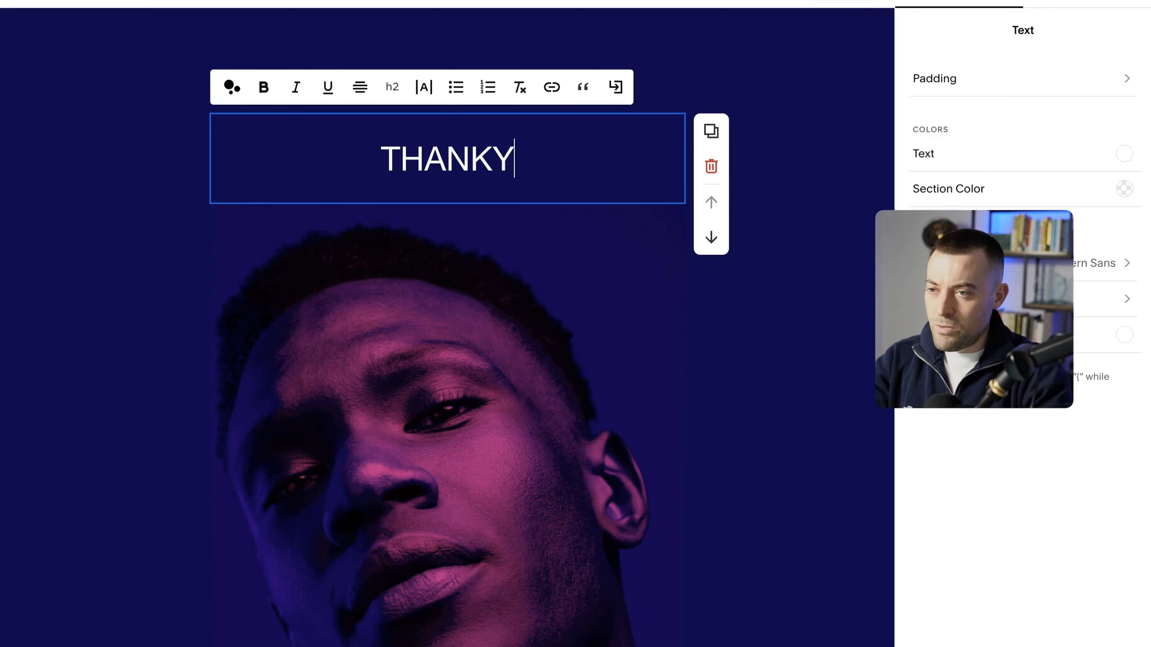
pyautogui.press('BackSpace')
pyautogui.write('YOU FOR YOUR ')
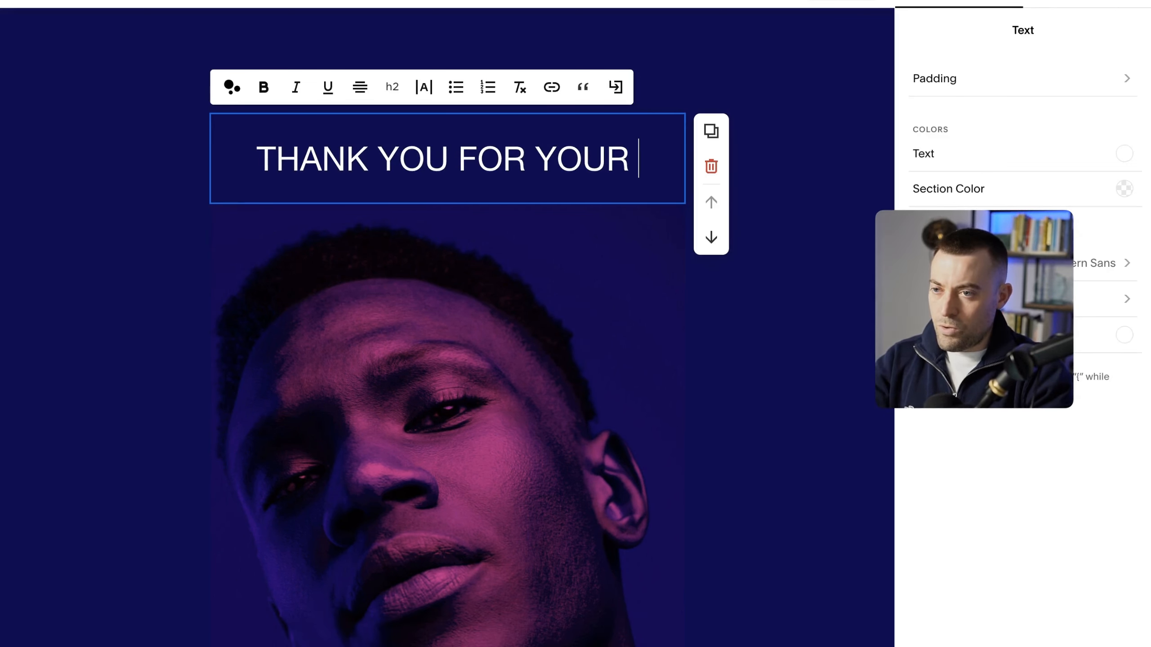
pyautogui.write('CUSTOM')
# Select the portrait image and look over the email content beneath it
pyautogui.click(360, 361)
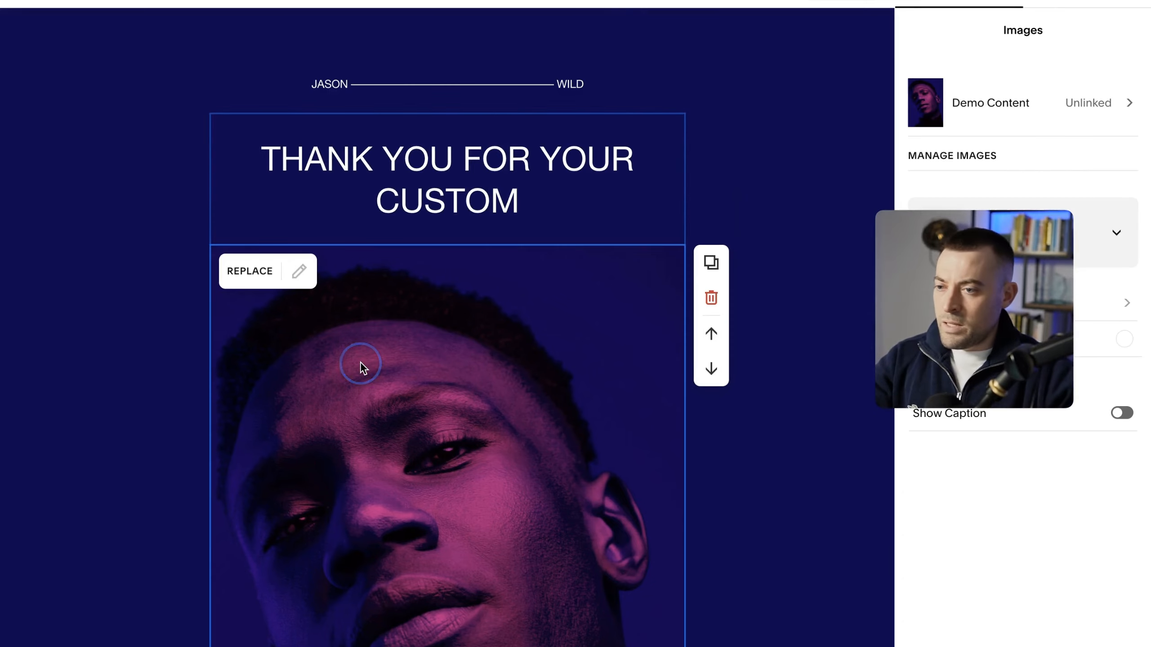
pyautogui.scroll(-4, 360, 364)
pyautogui.scroll(-10, 525, 381)
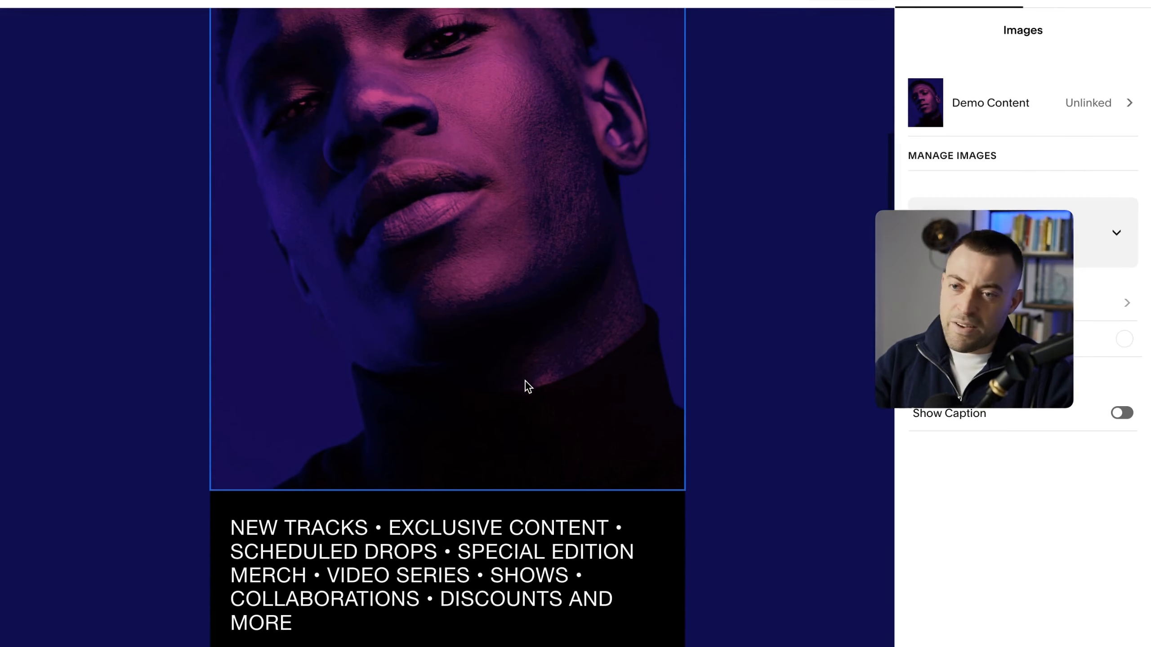
pyautogui.scroll(5, 586, 146)
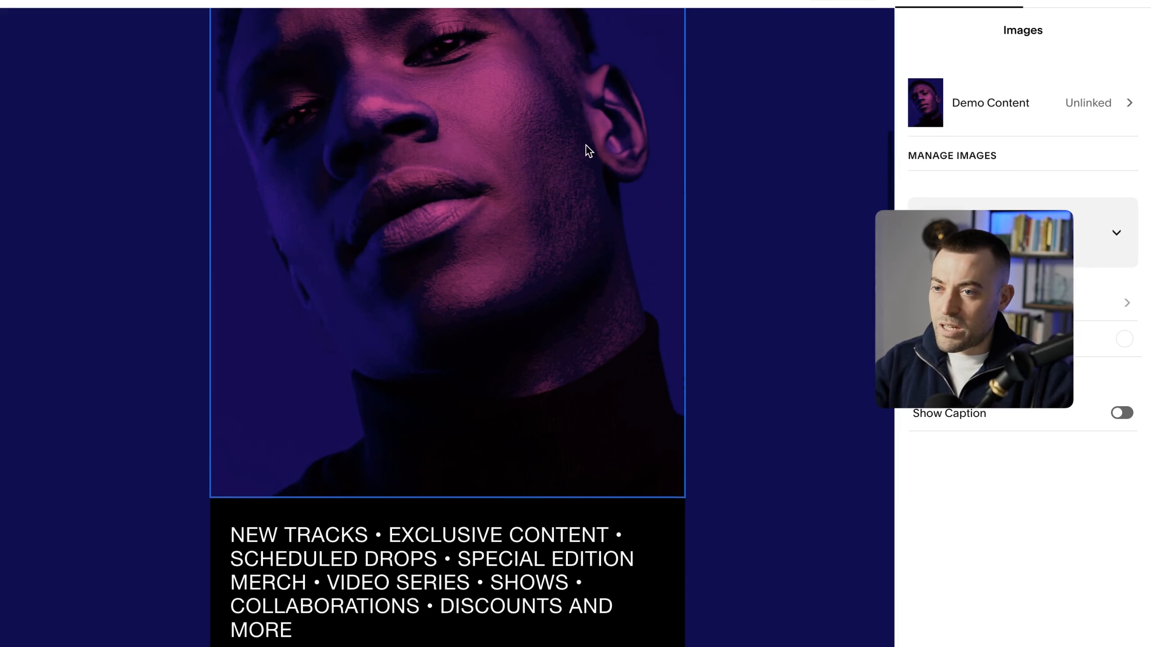
# View the portrait image's link settings and its image management options
pyautogui.click(1105, 111)
pyautogui.click(946, 38)
pyautogui.click(942, 156)
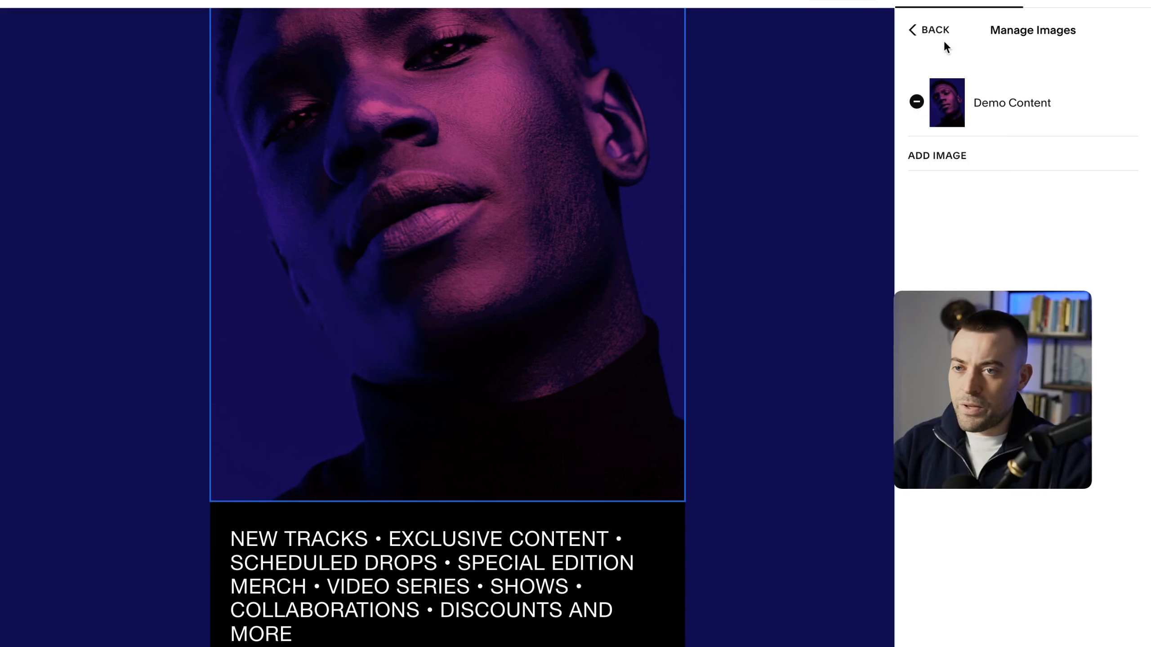
# Replace the text beneath the portrait with "A message from our founder." and "Blahhhhhhhh." on the line below
pyautogui.click(478, 528)
pyautogui.hotkey('ctrl', 'a')
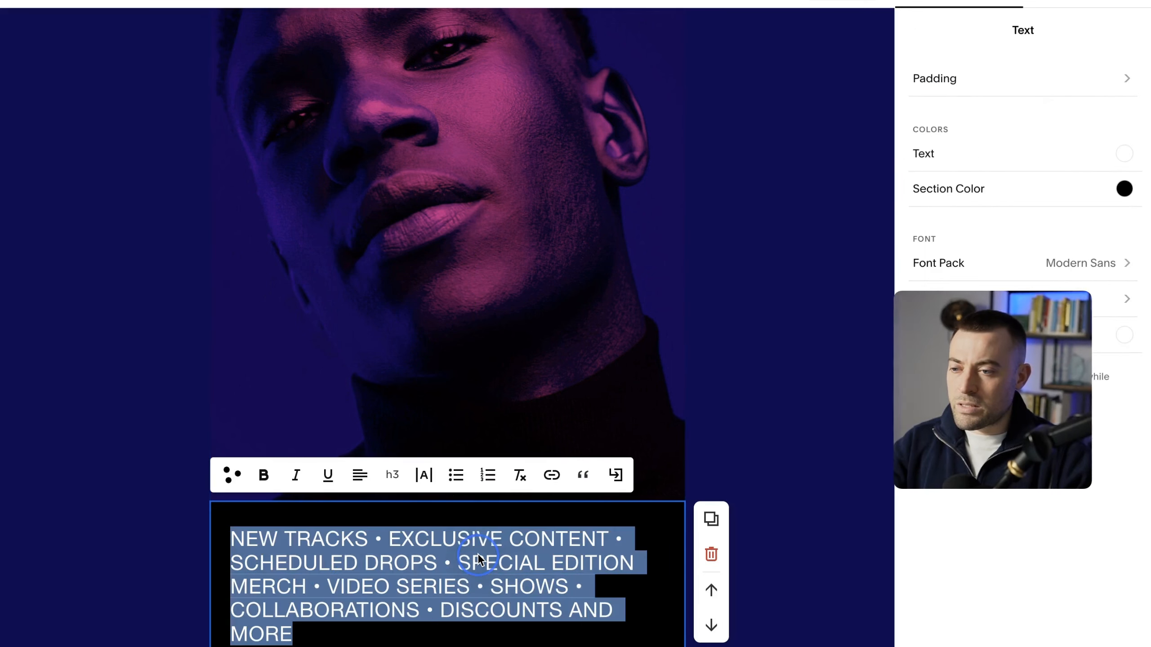
pyautogui.write('A message f')
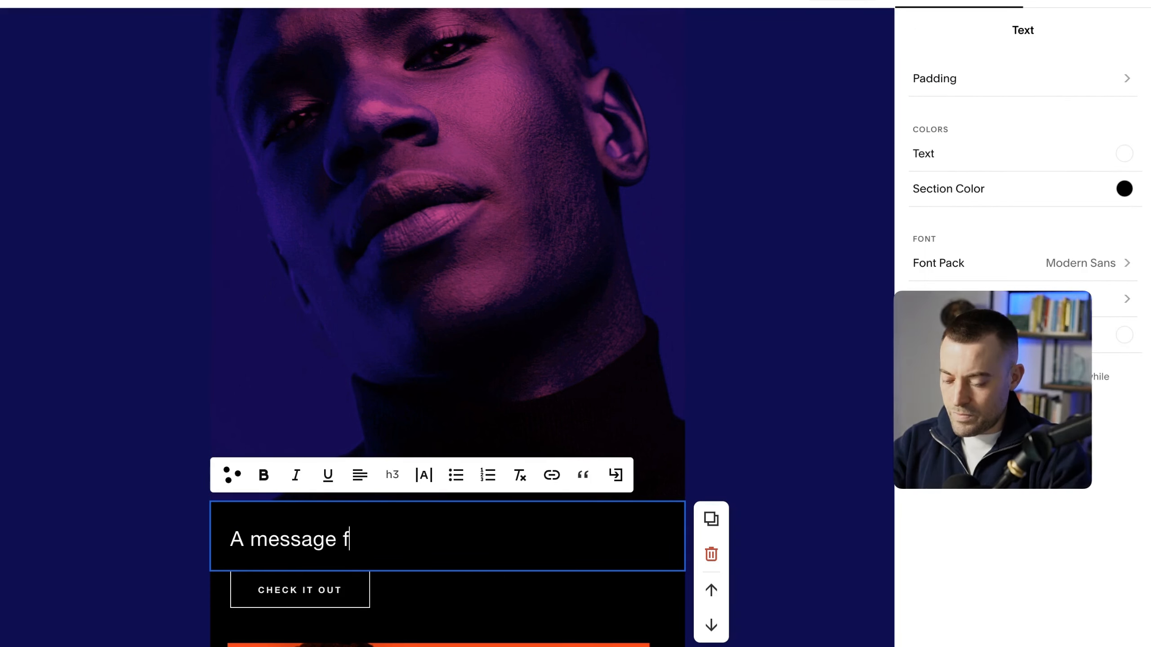
pyautogui.write('rom our founder.')
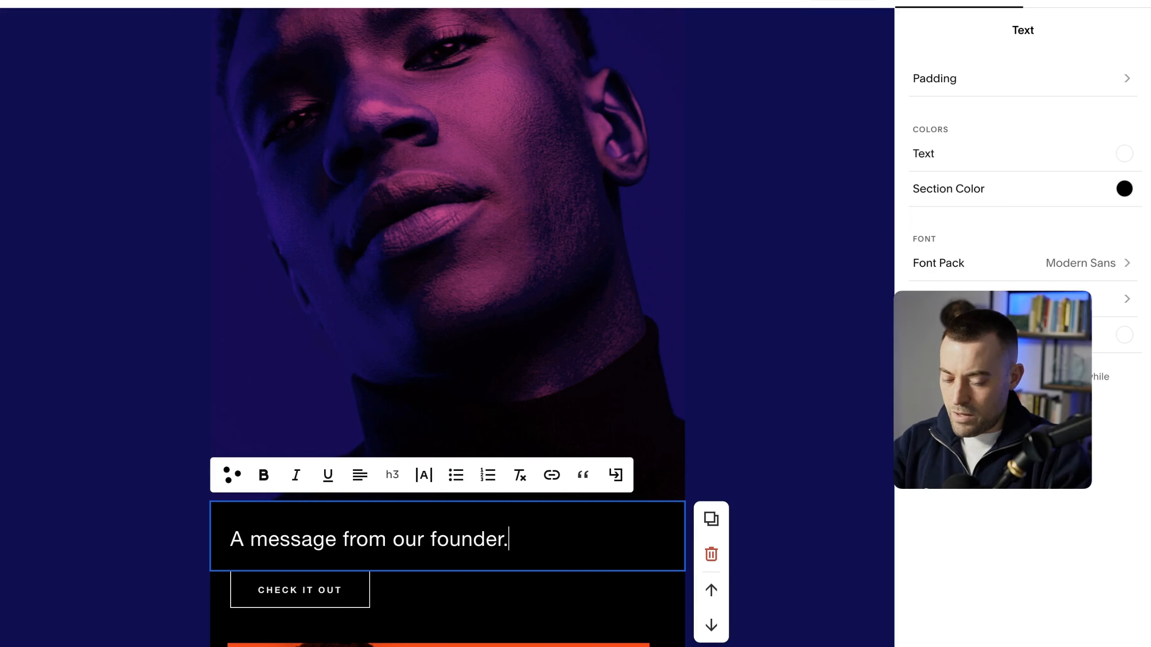
pyautogui.press('Return')
pyautogui.write('Blahhhhhhhh.')
pyautogui.scroll(-3, 408, 449)
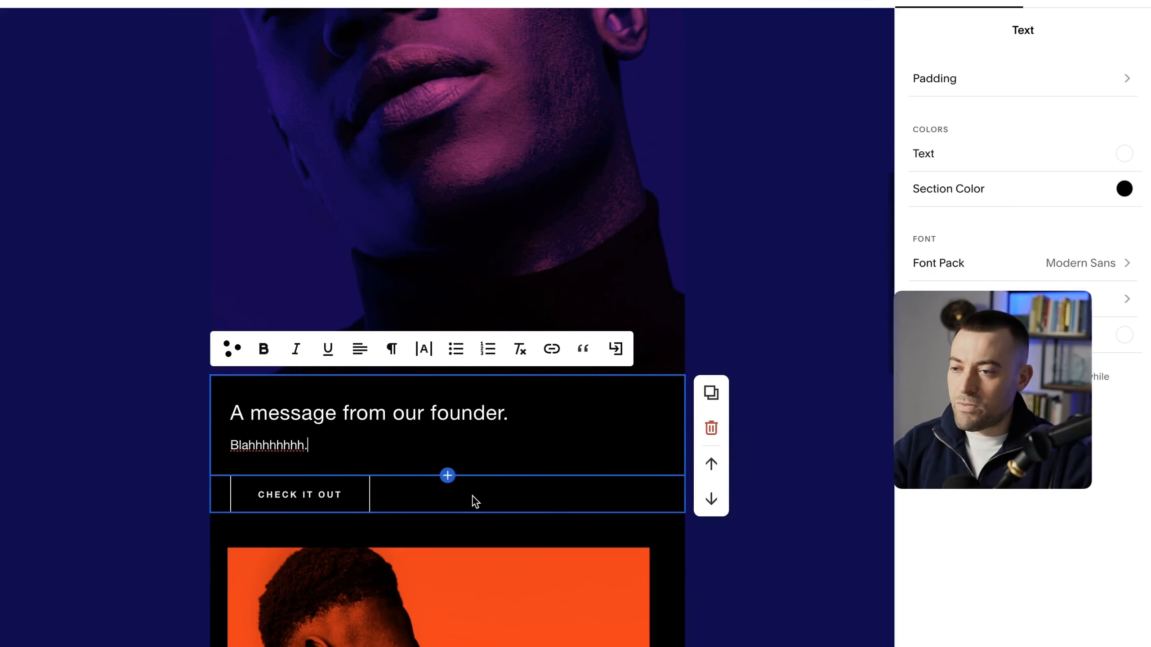
# Change the button label below the founder message to "CHECK OUT MORE PRODUCTS"
pyautogui.click(492, 498)
pyautogui.click(306, 494)
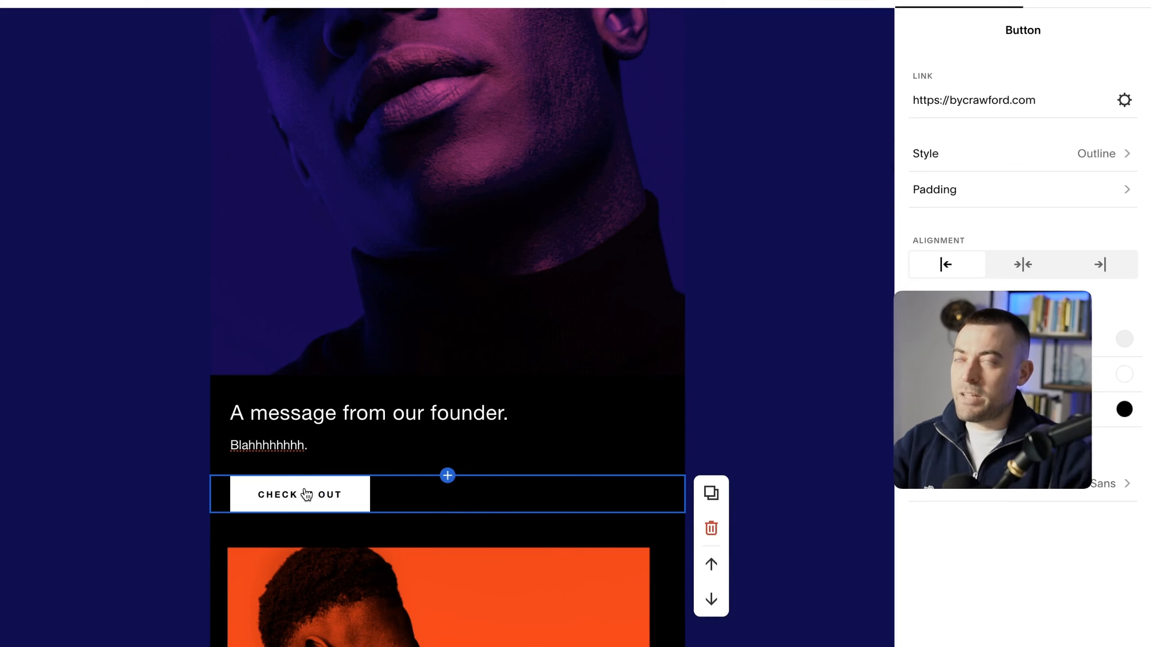
pyautogui.doubleClick(307, 494)
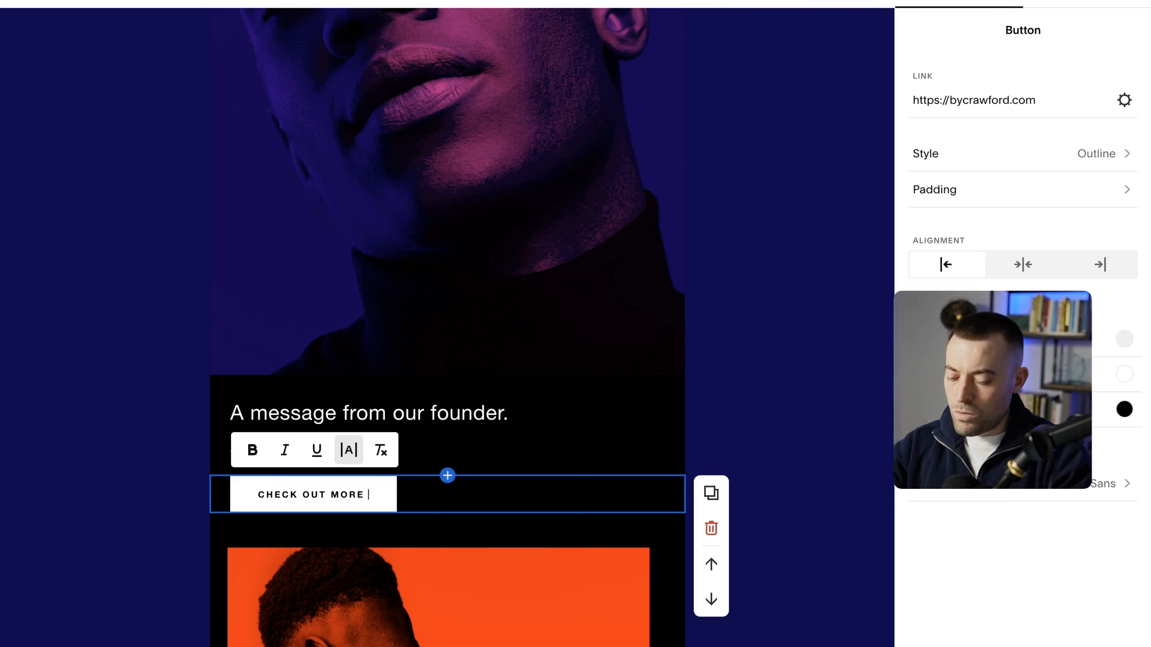
pyautogui.write('CHECK OUT MORE PR')
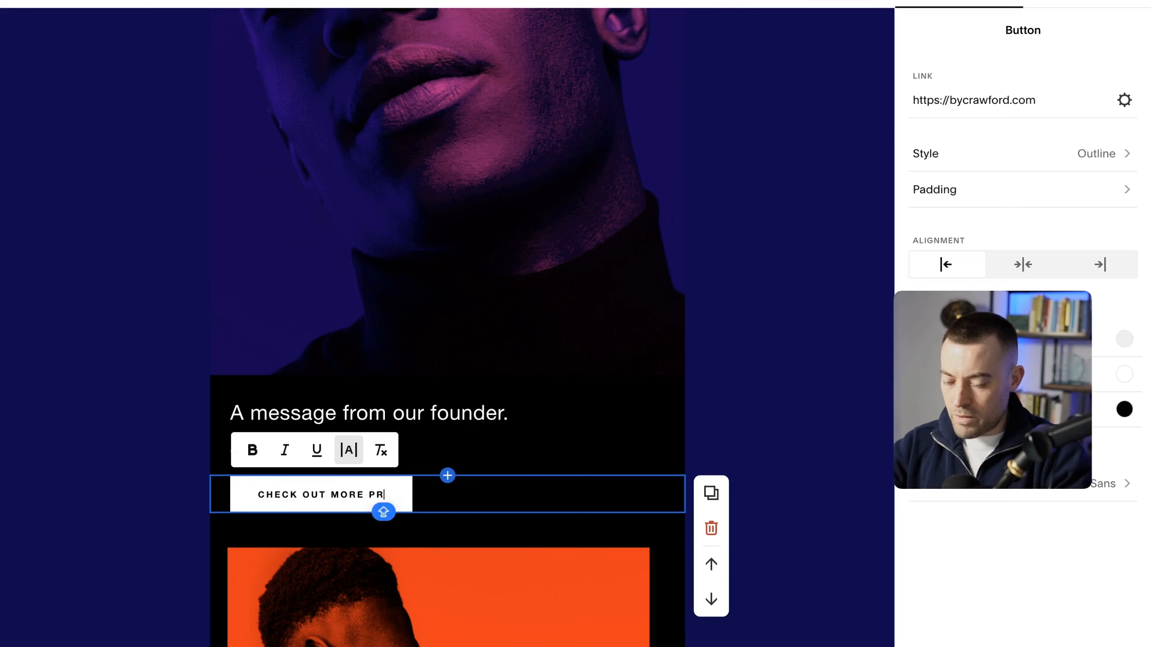
pyautogui.write('ODU')
pyautogui.click(609, 450)
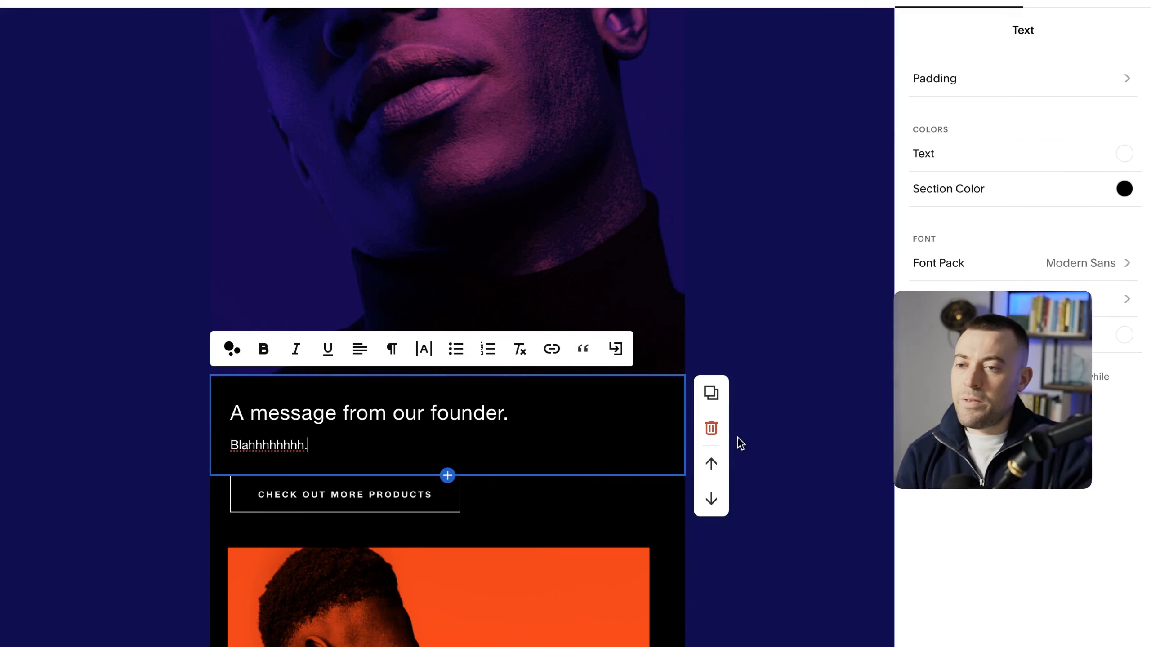
pyautogui.click(809, 419)
# Delete the section with the two orange image cards, "BEHIND THE SCENES" and "PRE-RELEASED TRACKS"
pyautogui.scroll(-1, 469, 550)
pyautogui.scroll(-15, 469, 549)
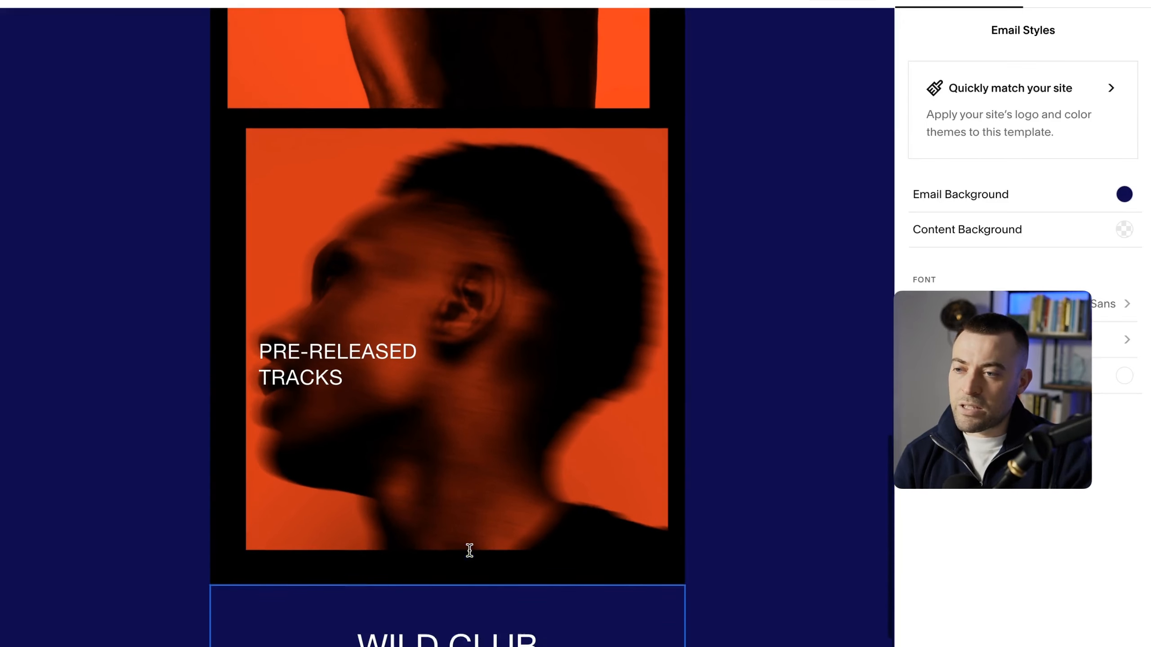
pyautogui.click(479, 346)
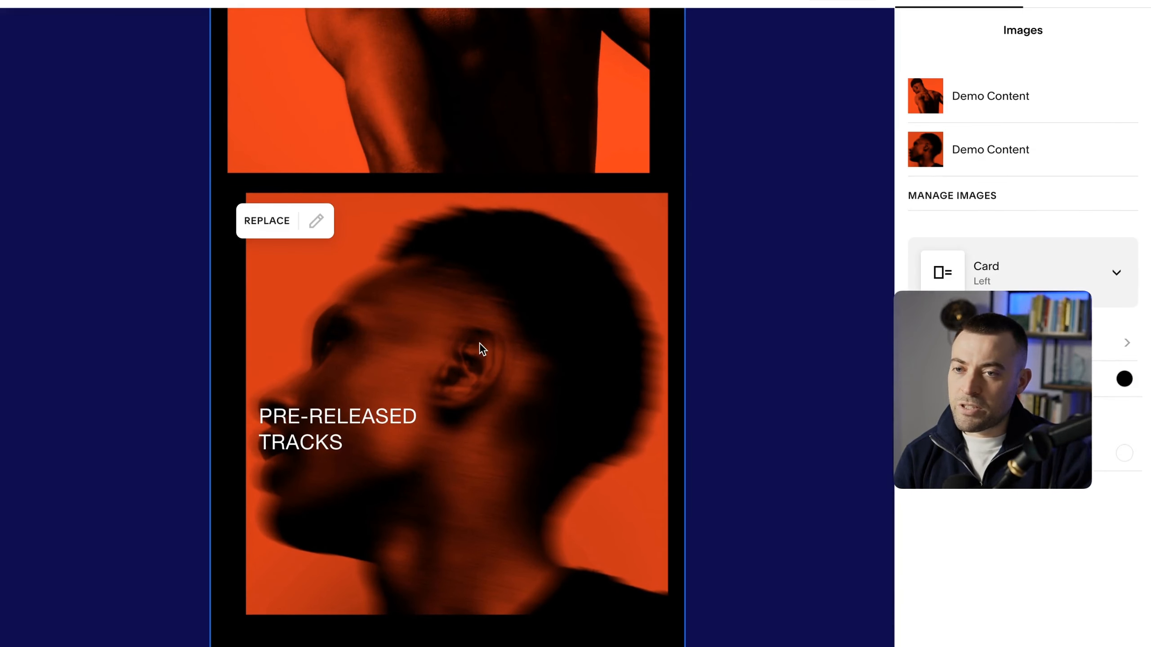
pyautogui.scroll(5, 517, 312)
pyautogui.scroll(3, 604, 264)
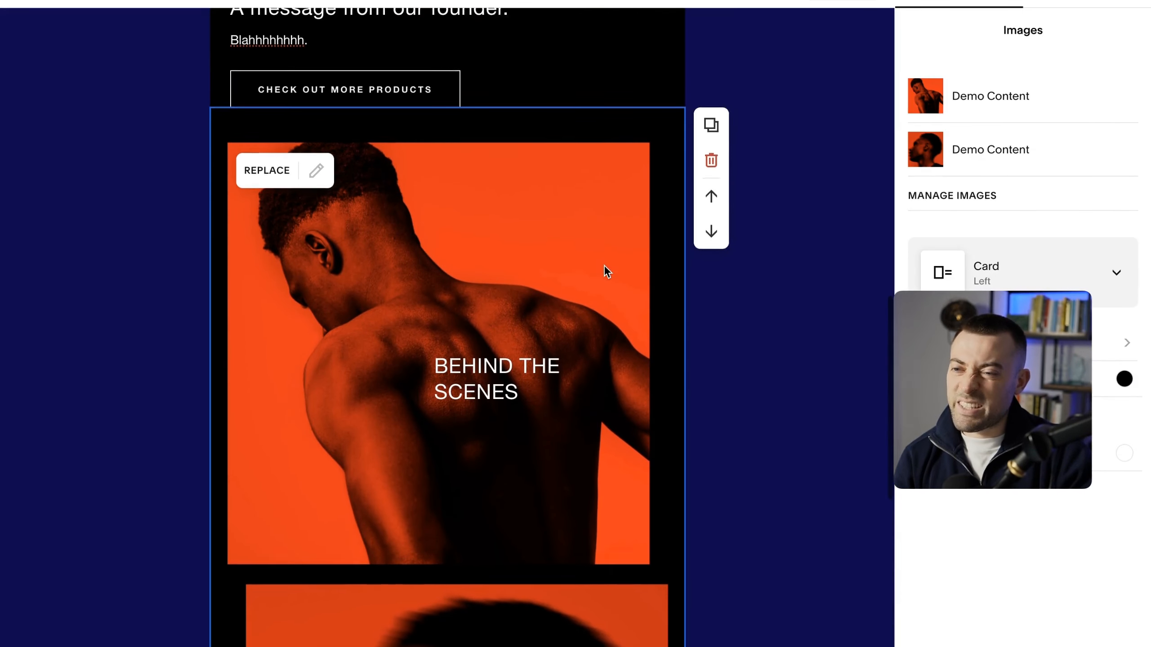
pyautogui.click(718, 172)
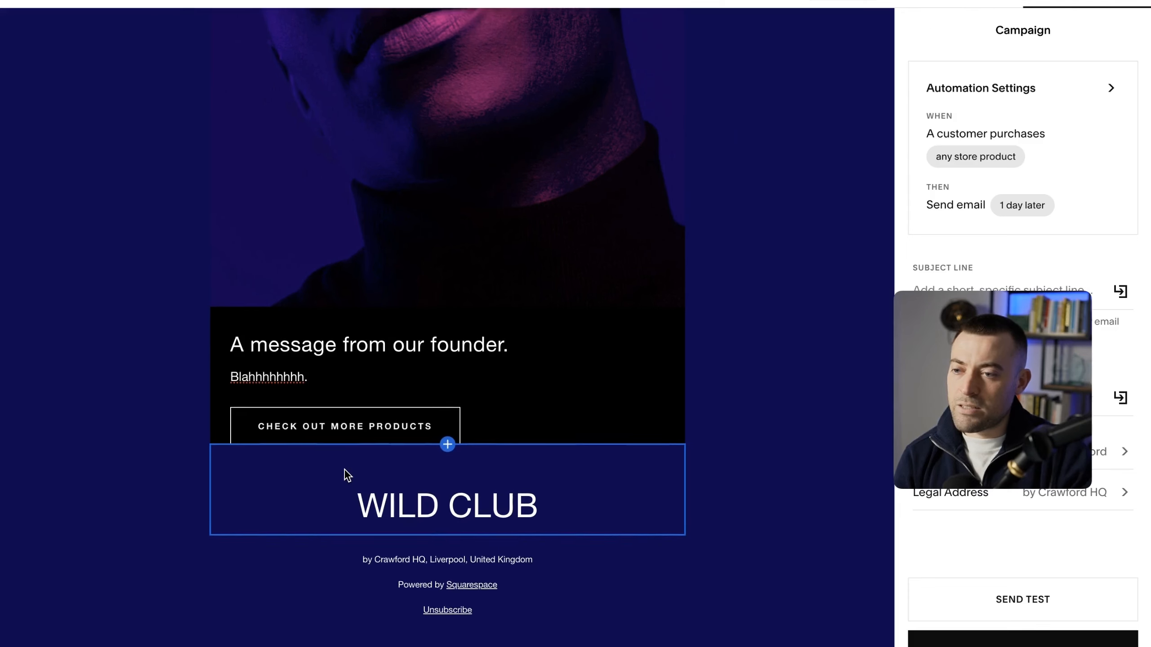
# Add a Product section between the button and the WILD CLUB footer without selecting any products
pyautogui.click(447, 446)
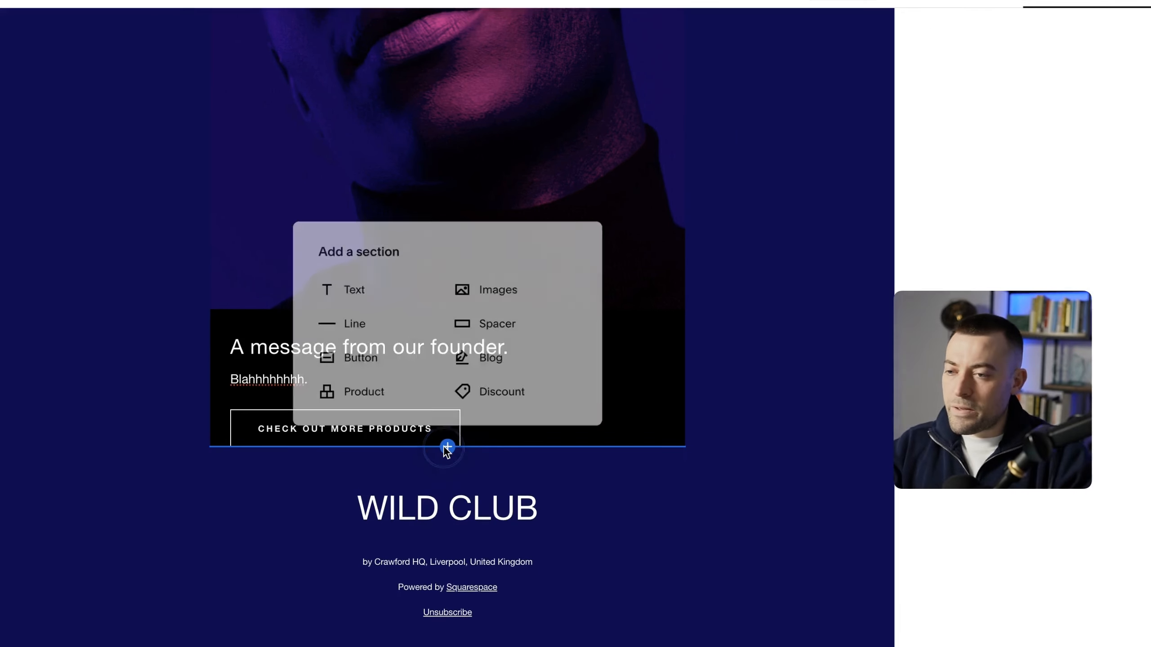
pyautogui.click(385, 403)
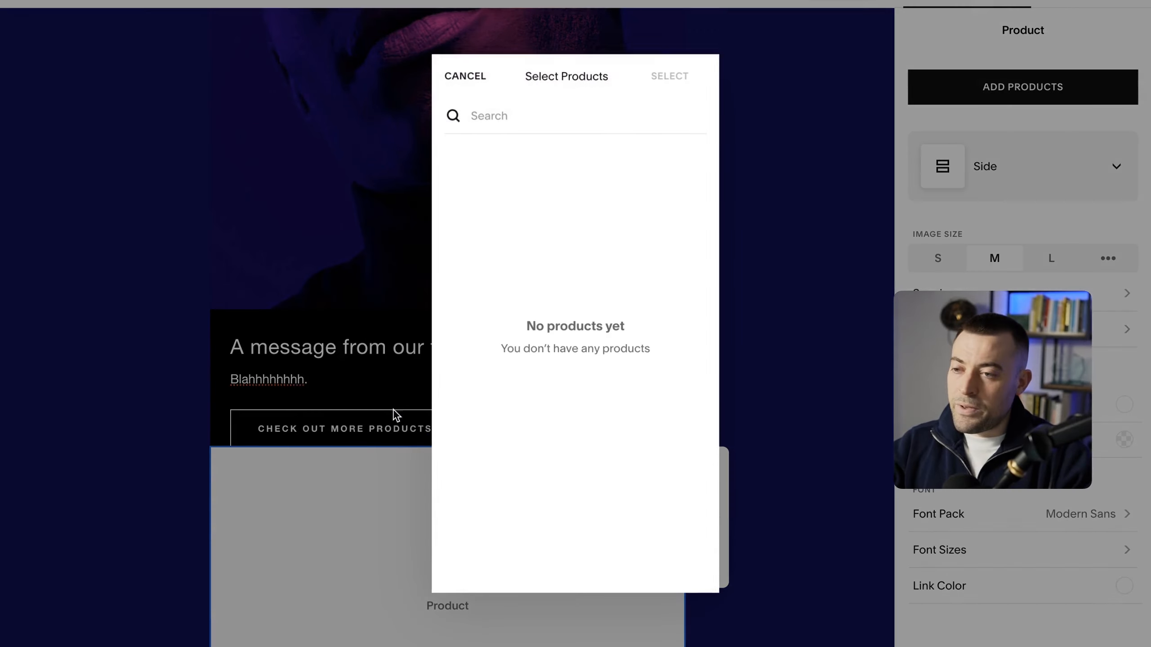
pyautogui.click(464, 76)
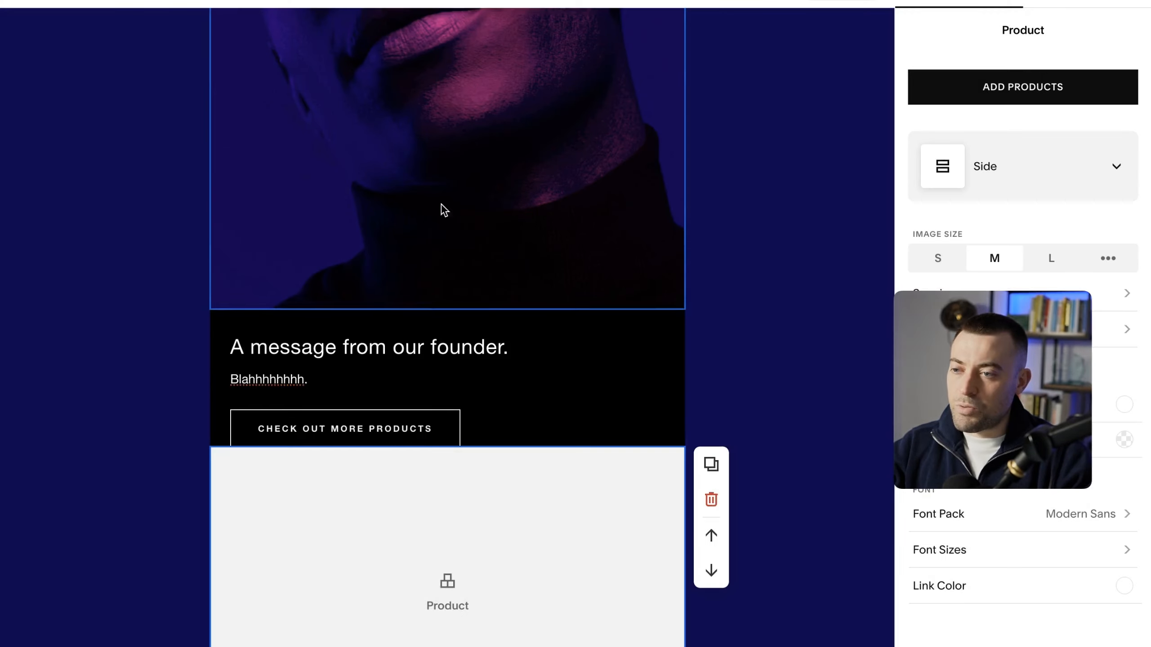
# Add a Discount section between the empty product section and the WILD CLUB footer
pyautogui.scroll(-5, 435, 254)
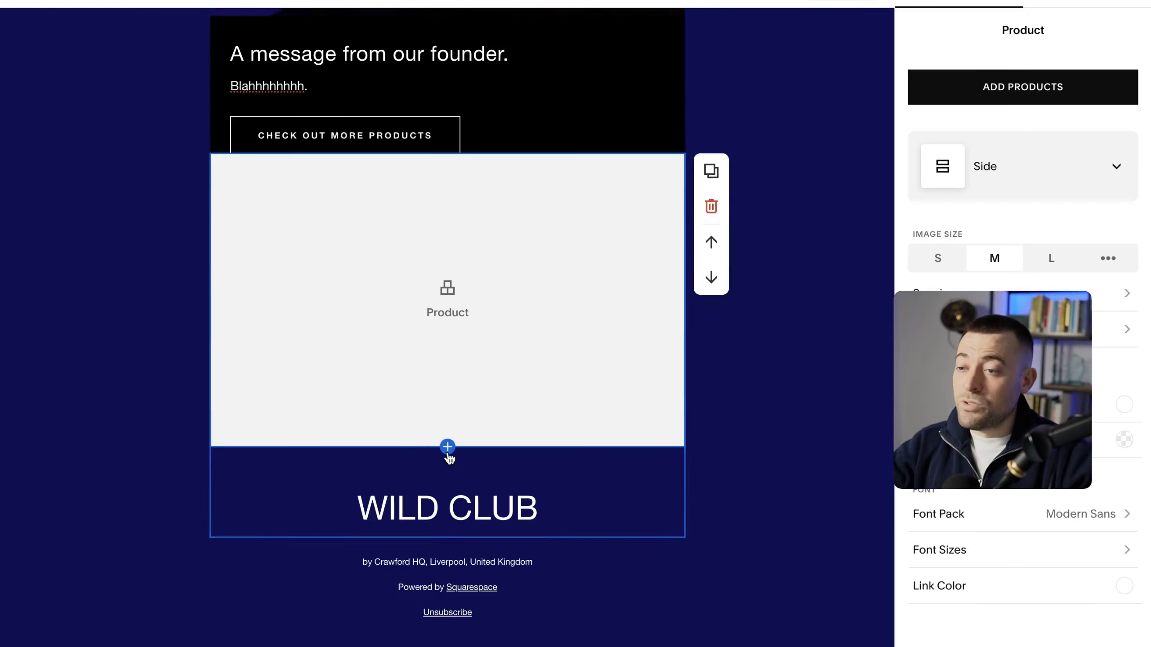
pyautogui.click(447, 446)
pyautogui.click(516, 401)
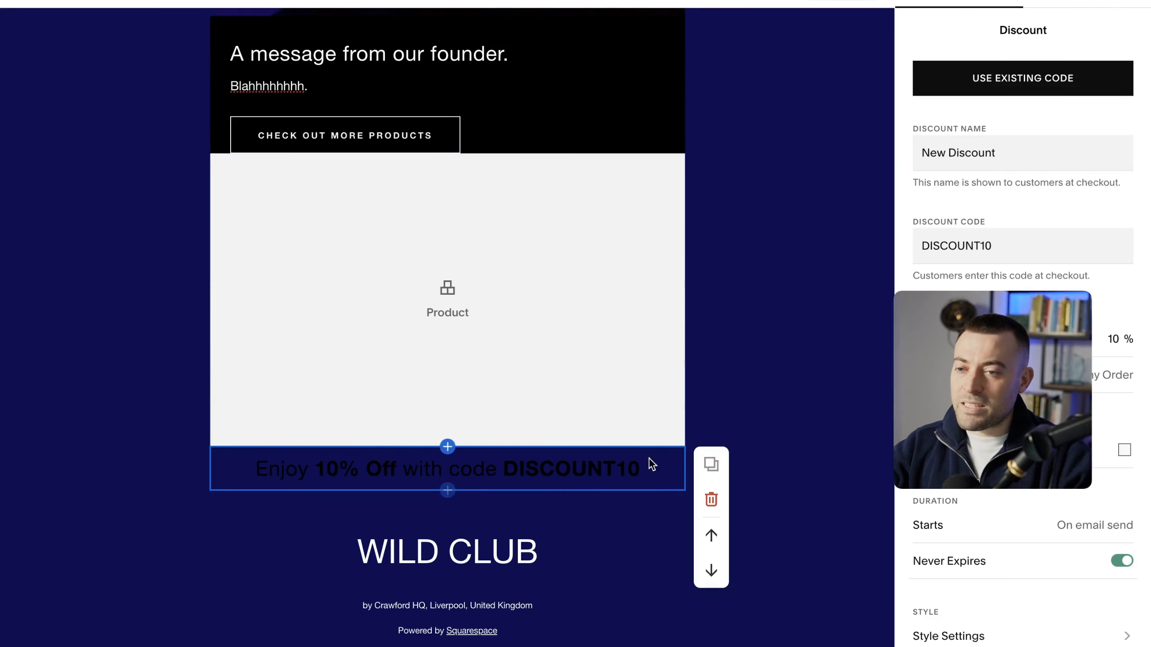
pyautogui.moveTo(1018, 391); pyautogui.dragTo(402, 280)
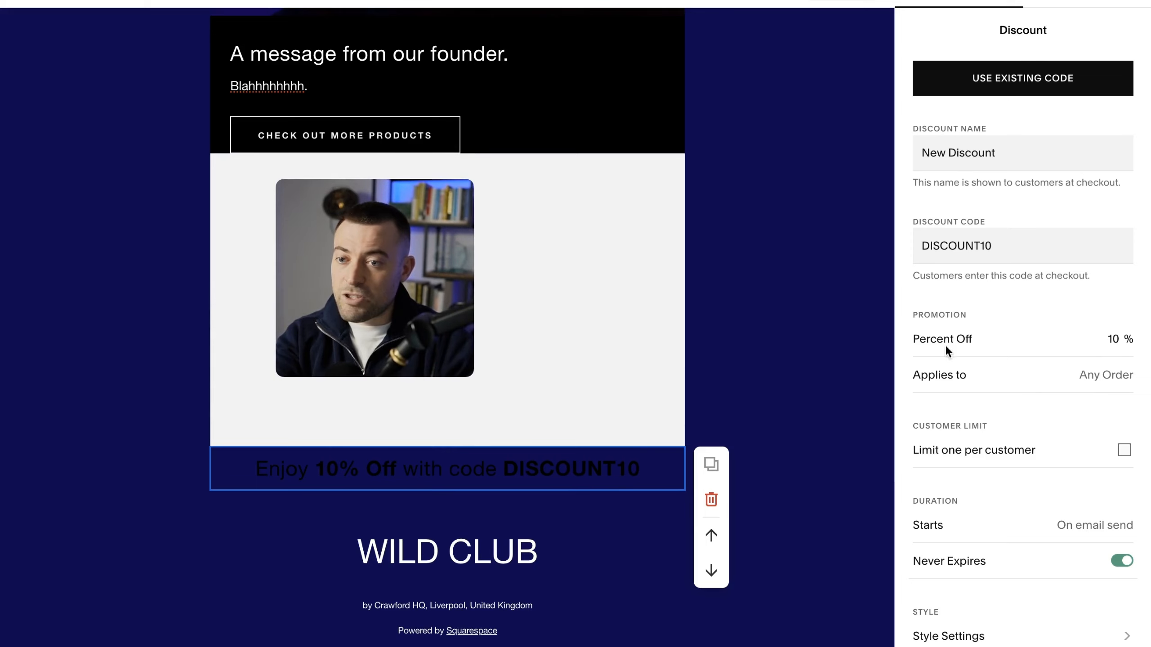
# Try the site palette colors as the discount section's link color and set it back to white
pyautogui.scroll(-2, 1010, 154)
pyautogui.scroll(-2, 1011, 162)
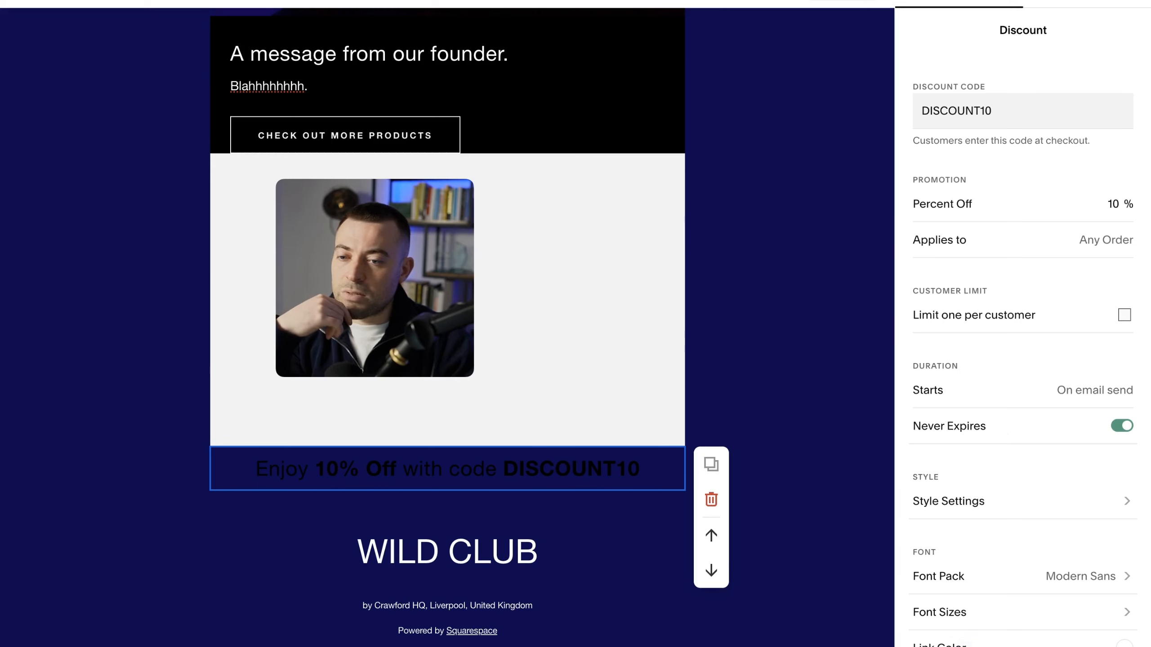
pyautogui.click(955, 645)
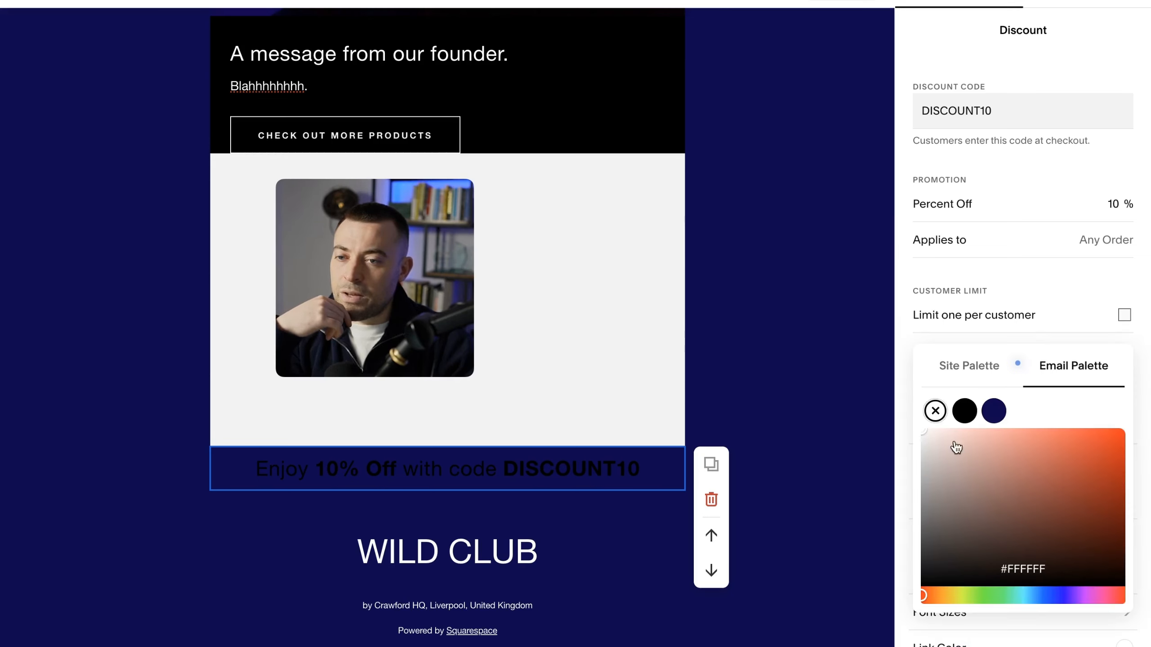
pyautogui.click(955, 365)
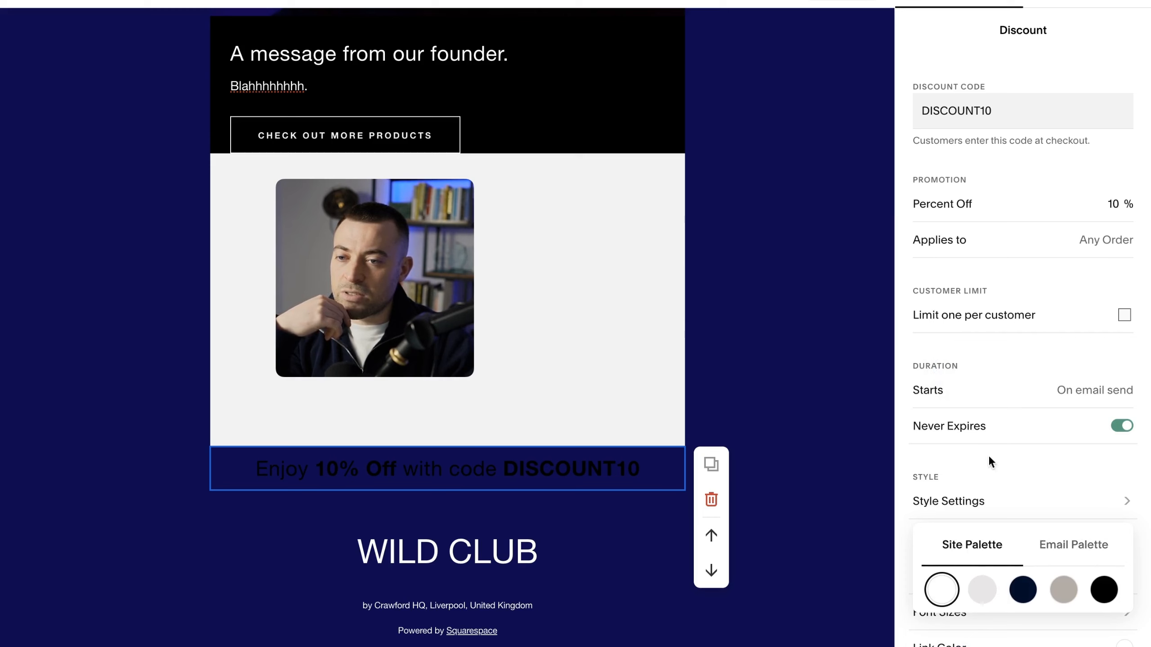
pyautogui.click(978, 592)
pyautogui.click(1034, 592)
pyautogui.click(1069, 591)
pyautogui.click(1121, 592)
pyautogui.click(941, 589)
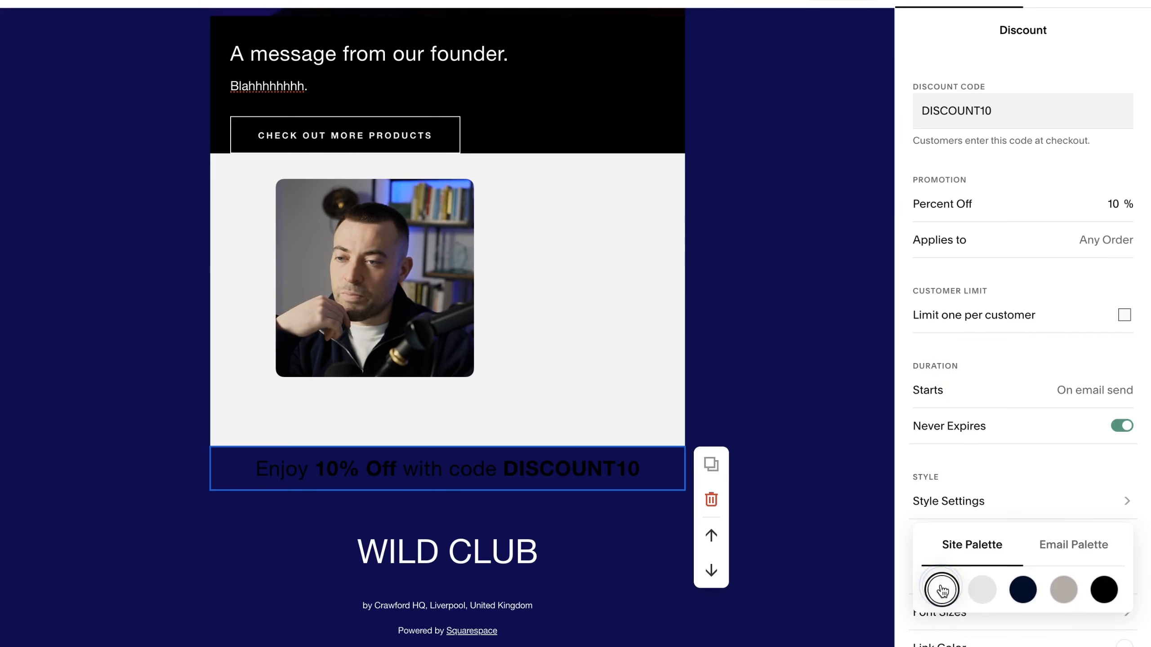
pyautogui.tripleClick(658, 467)
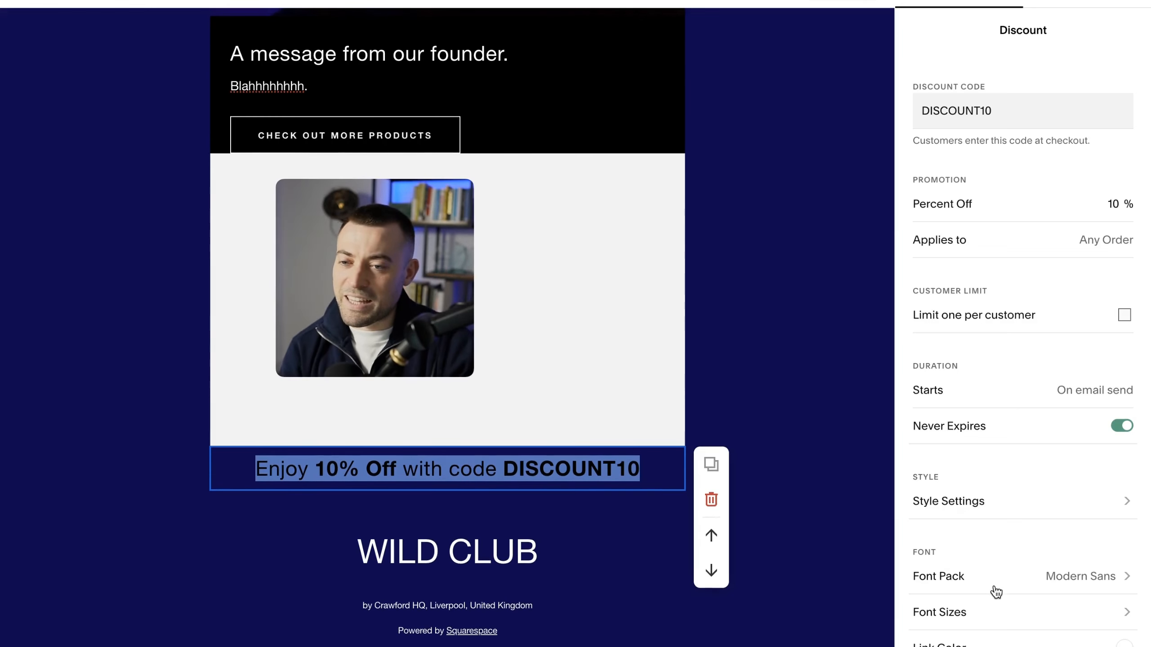
# Match the email's colors to the site, trying Theme 2 and applying Theme 7
pyautogui.scroll(3, 992, 336)
pyautogui.press('Escape')
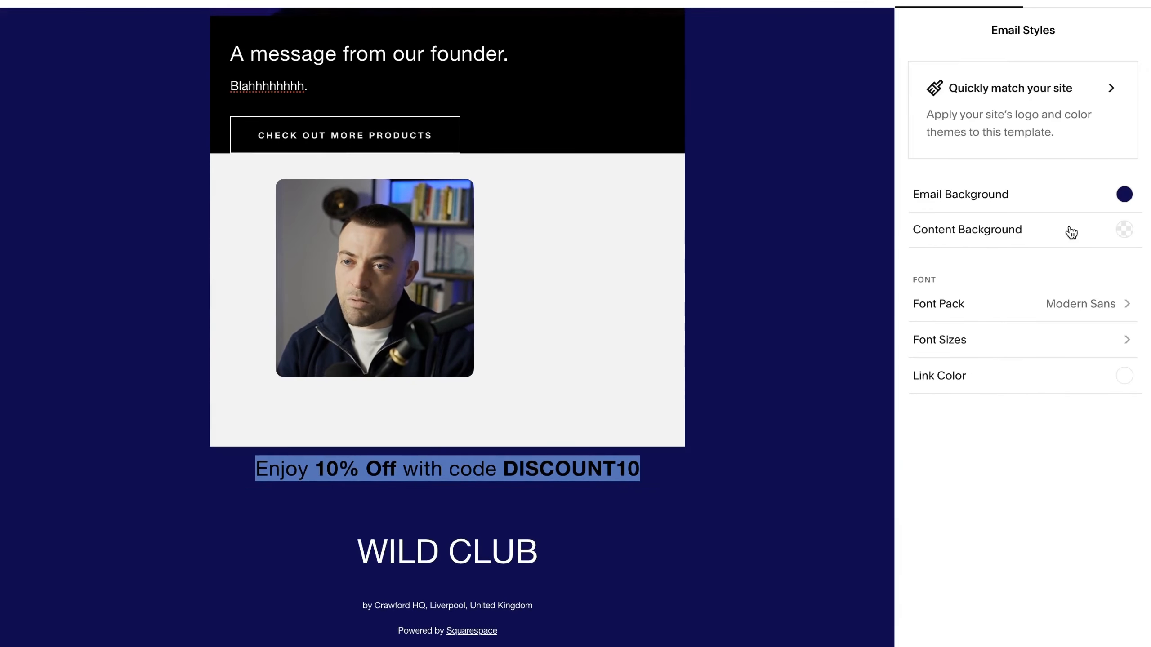
pyautogui.click(1020, 102)
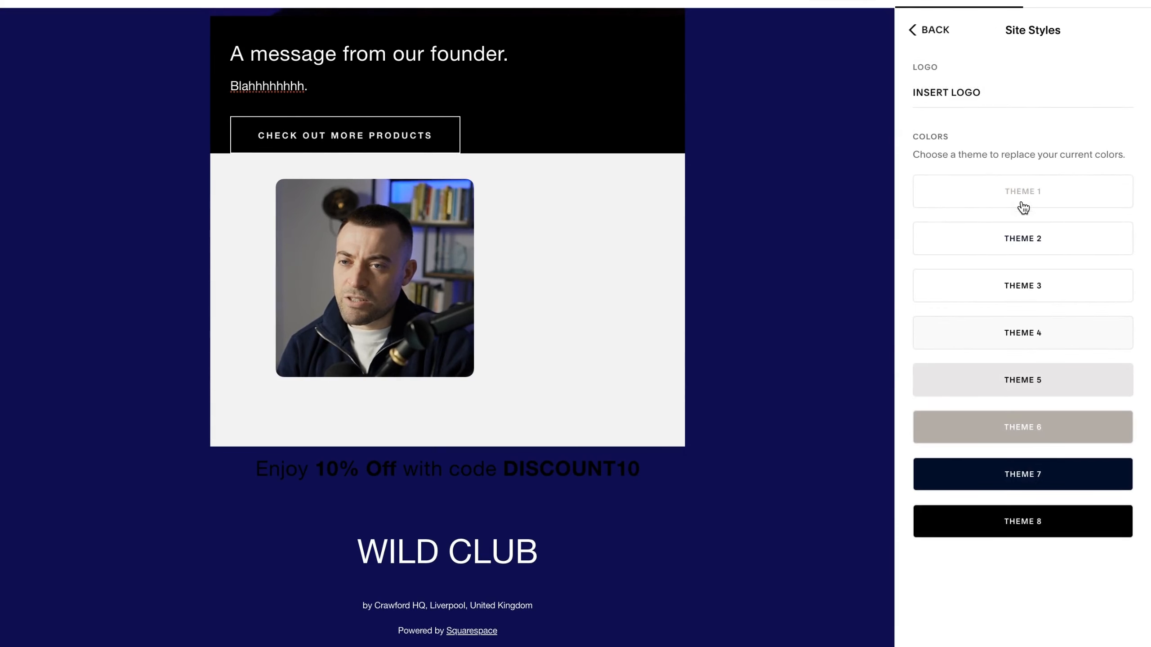
pyautogui.click(1017, 227)
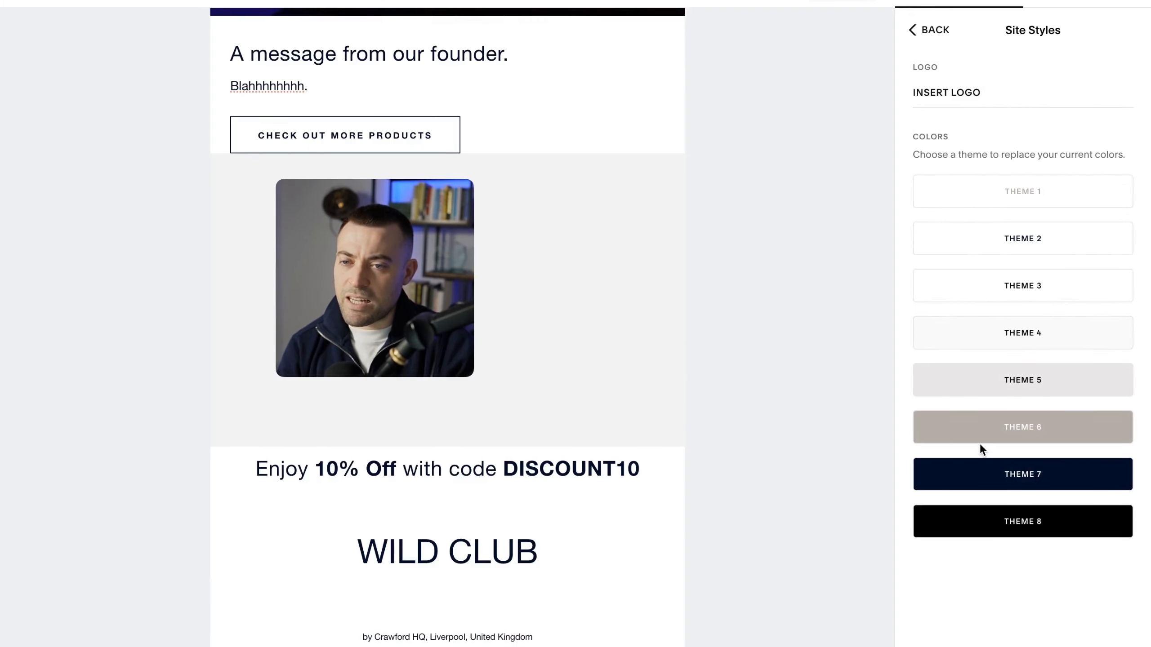
pyautogui.click(987, 476)
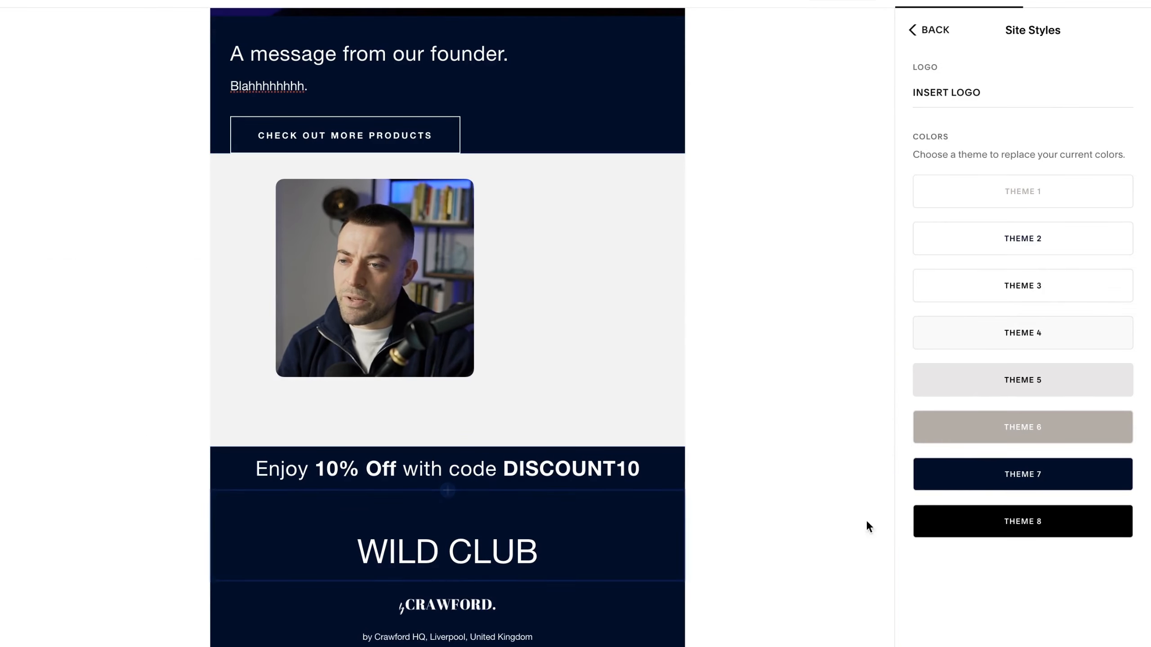
# Name the discount "EMAIL DISCOUNT AS THANK YOU" and set its discount code to THANKYOU25
pyautogui.scroll(-1, 568, 517)
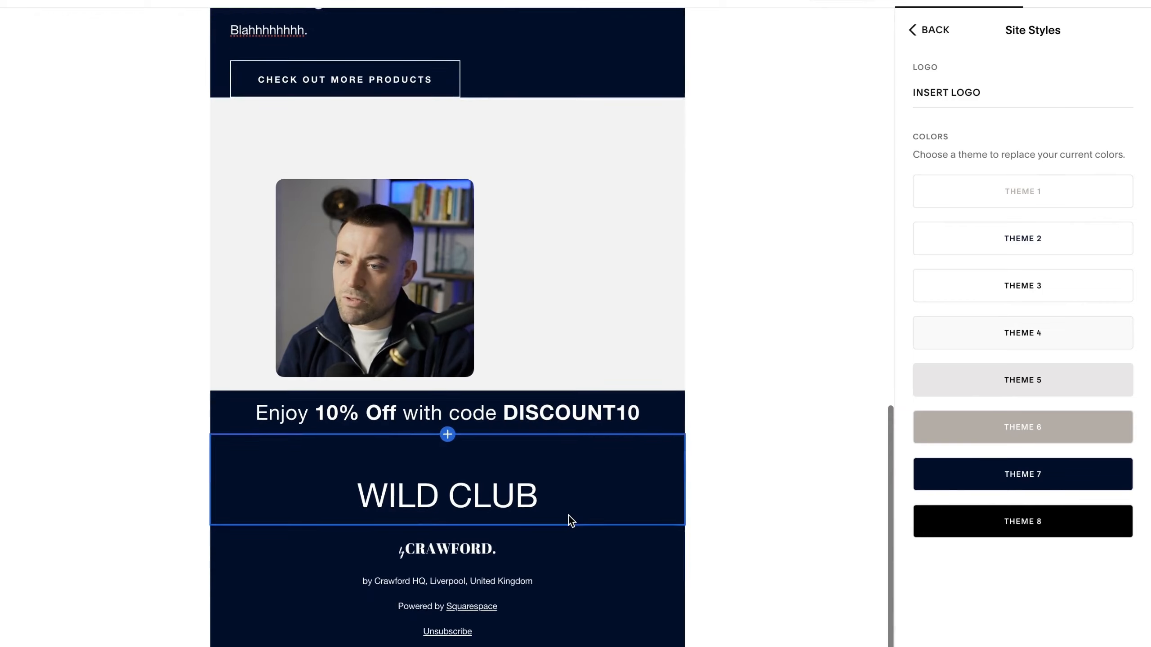
pyautogui.click(565, 420)
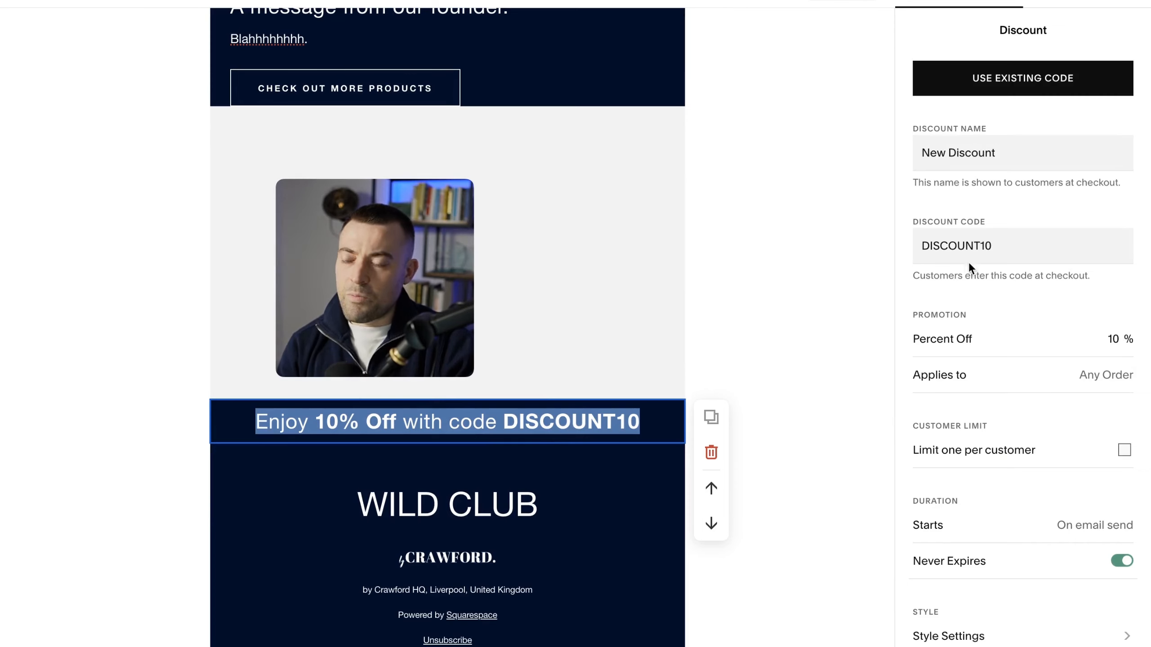
pyautogui.click(500, 428)
pyautogui.tripleClick(1007, 154)
pyautogui.write('EMAIL DISCOUNT AS THANK YOU')
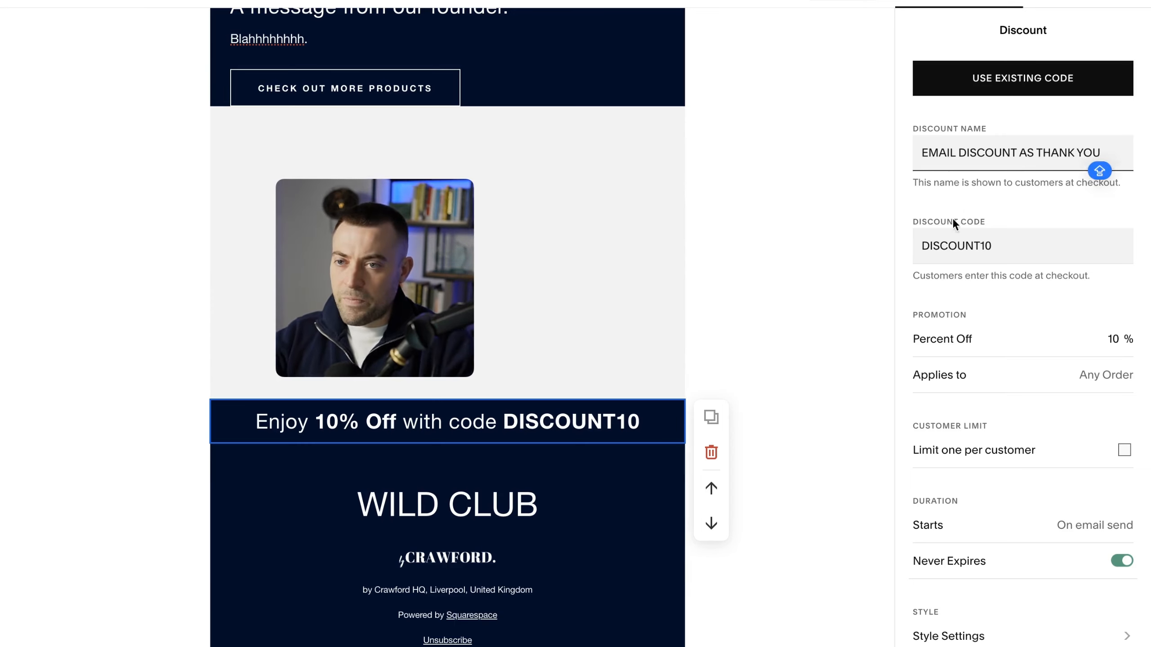
pyautogui.doubleClick(956, 245)
pyautogui.write('THANKYOU25')
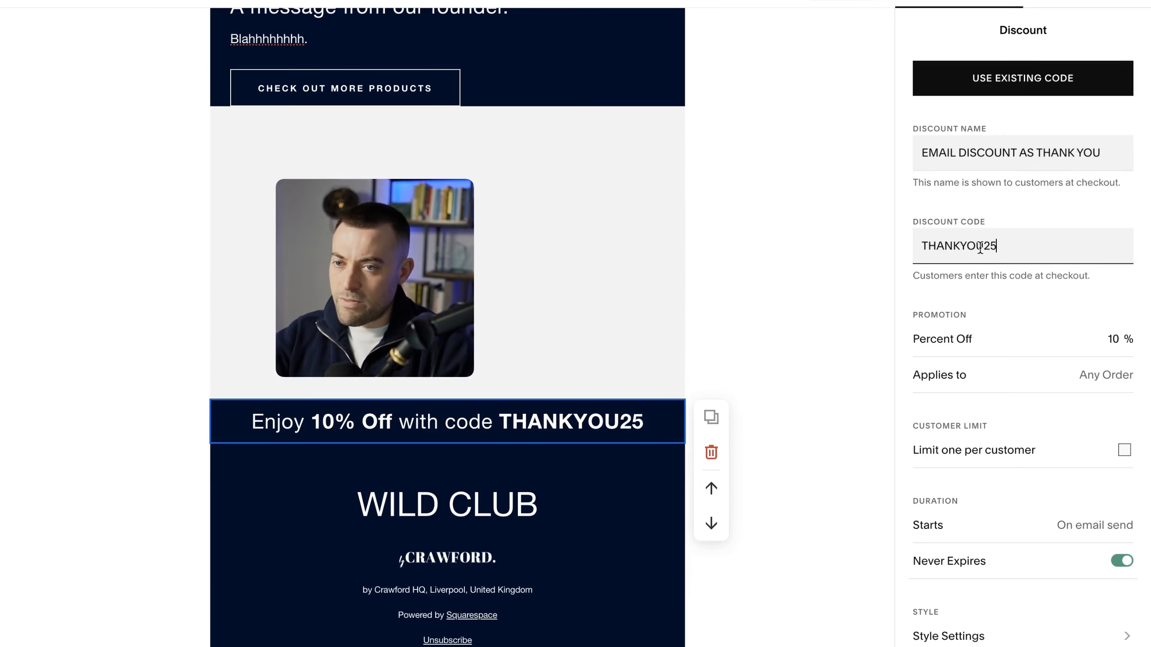
# Set the discount to 25 percent off and limit it to one per customer
pyautogui.click(1020, 343)
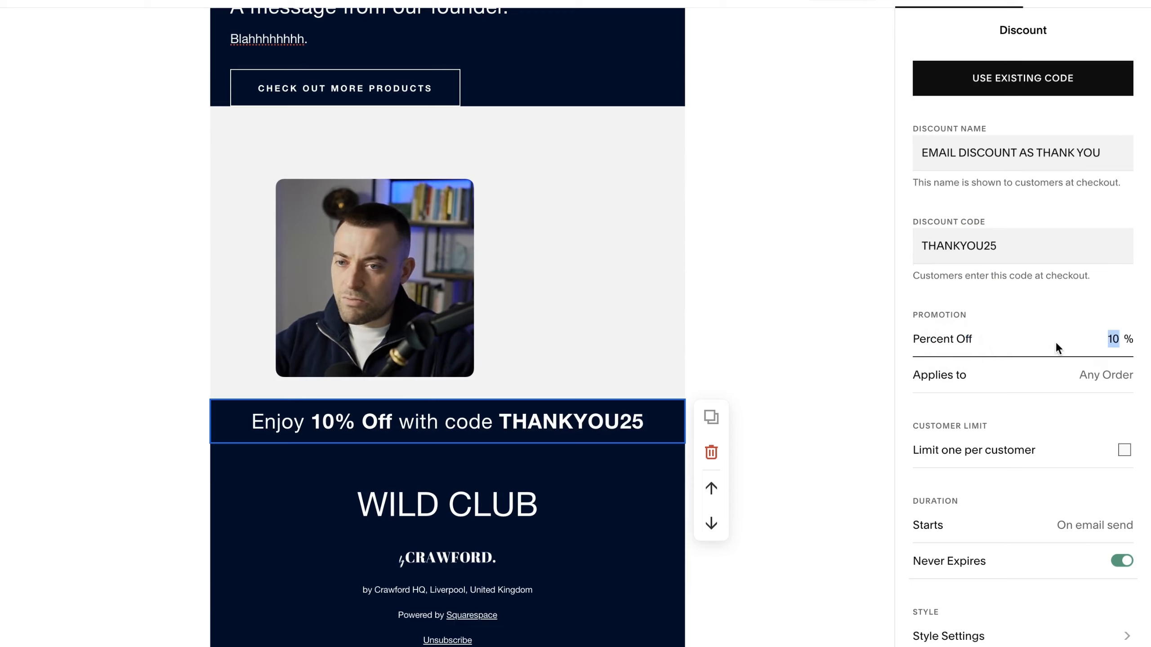
pyautogui.write('25')
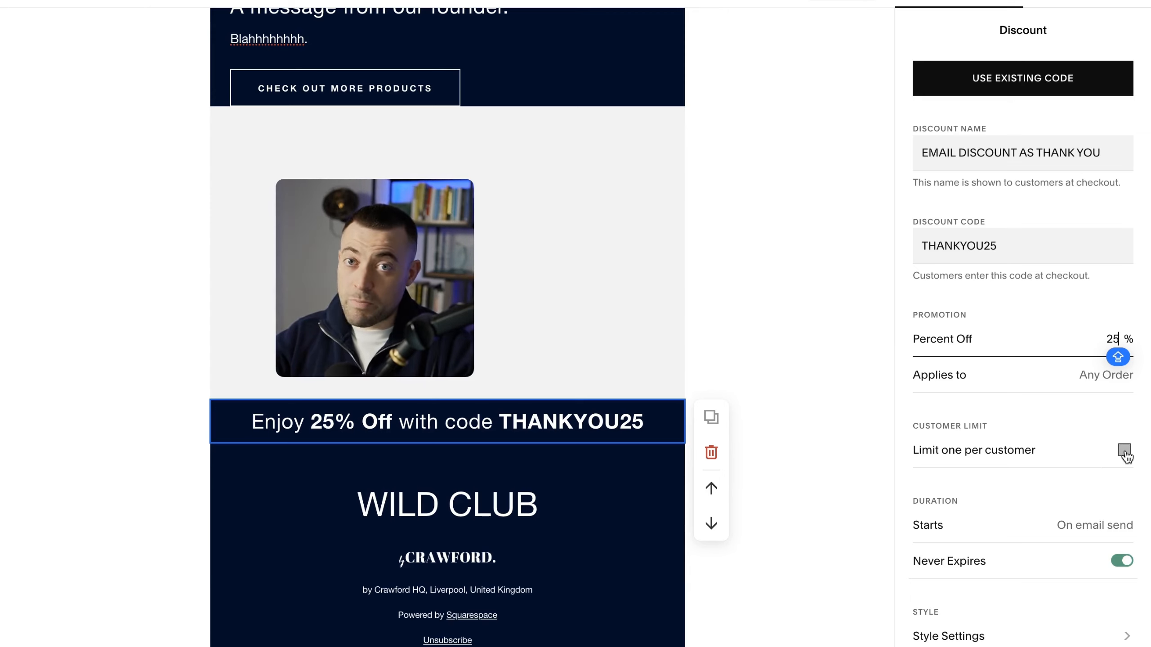
pyautogui.click(1125, 450)
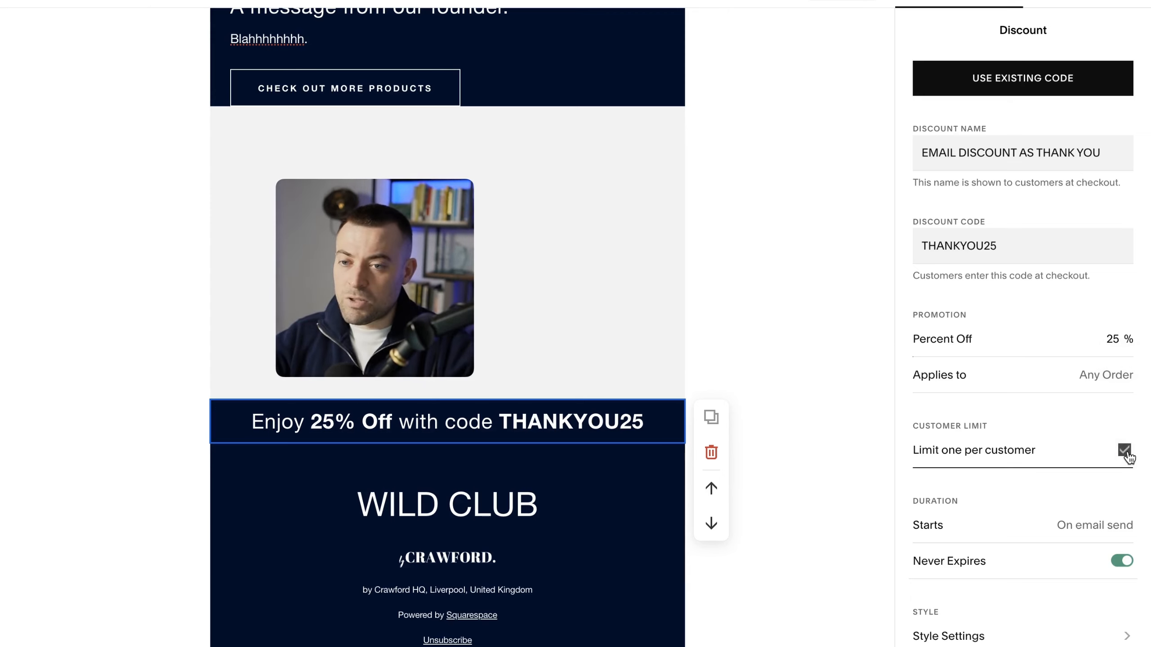
pyautogui.scroll(-3, 1084, 519)
pyautogui.scroll(3, 1085, 521)
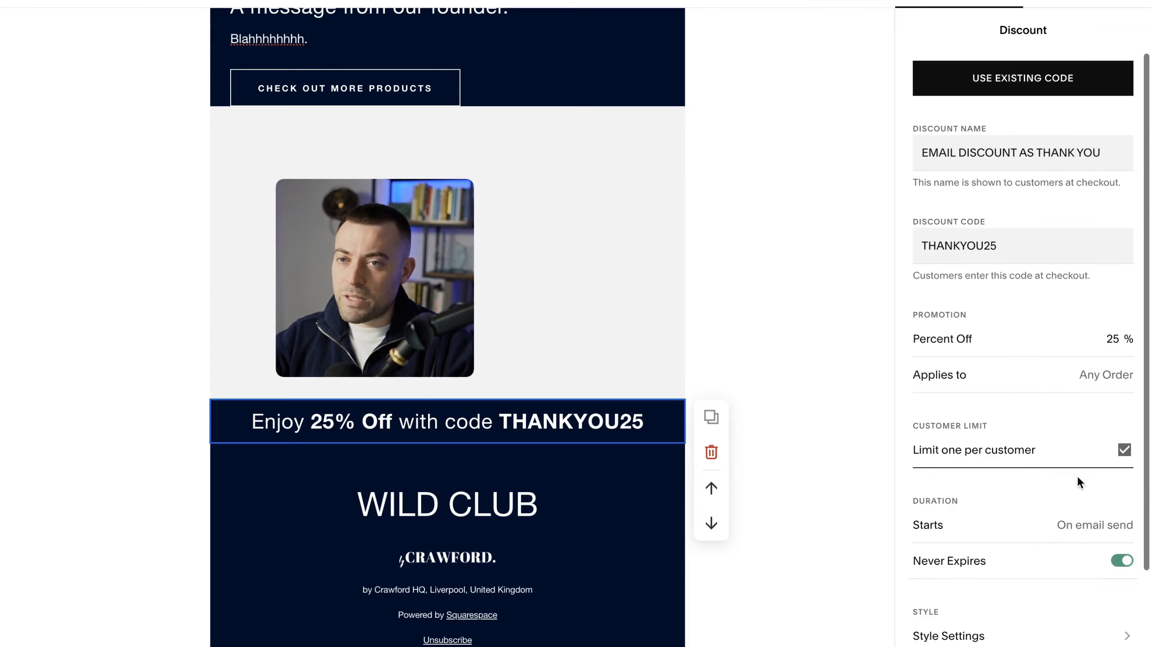
# Try any digital product as the automation's purchase trigger and set it back to any store product
pyautogui.click(1083, 7)
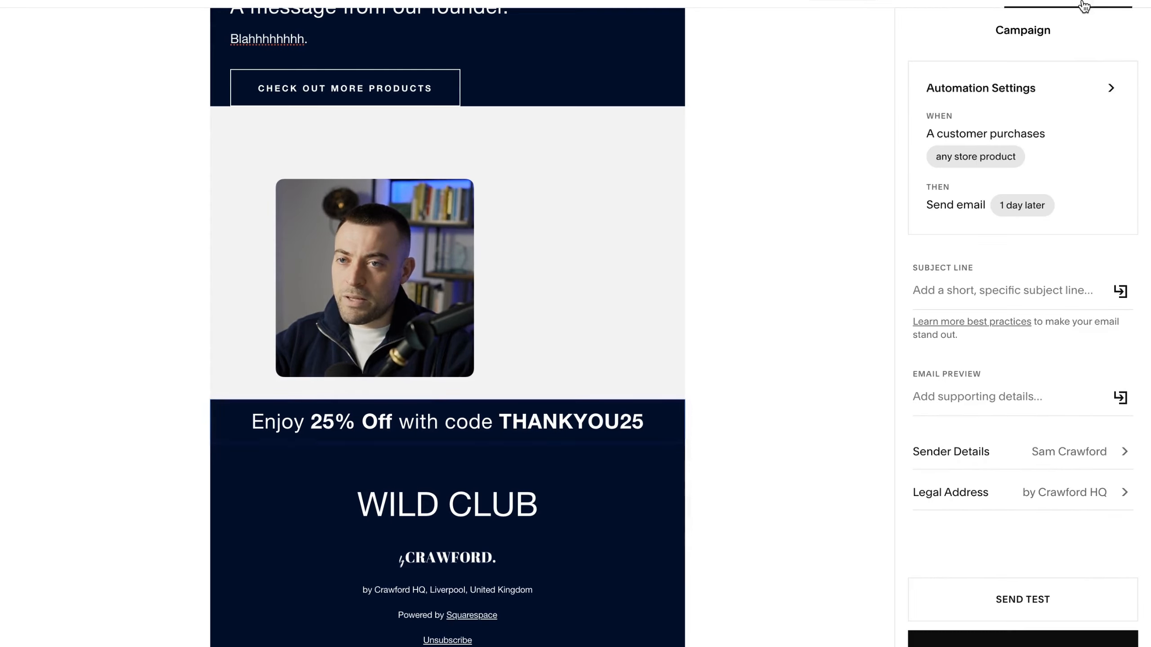
pyautogui.click(1042, 134)
pyautogui.click(1023, 86)
pyautogui.click(1033, 96)
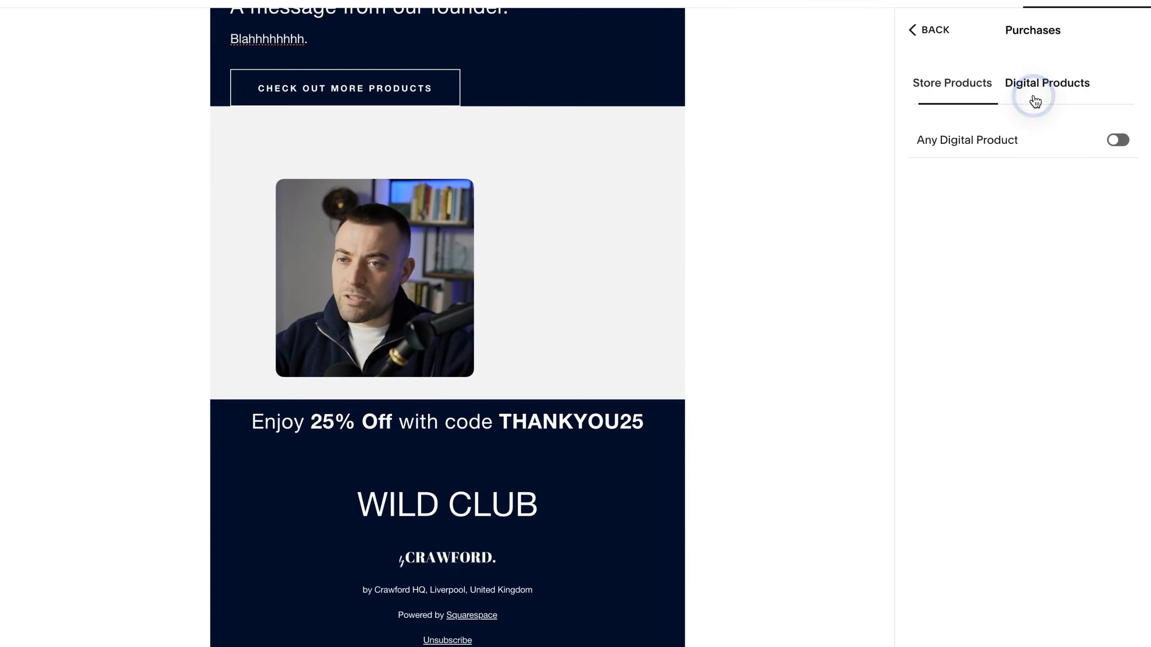
pyautogui.click(1117, 140)
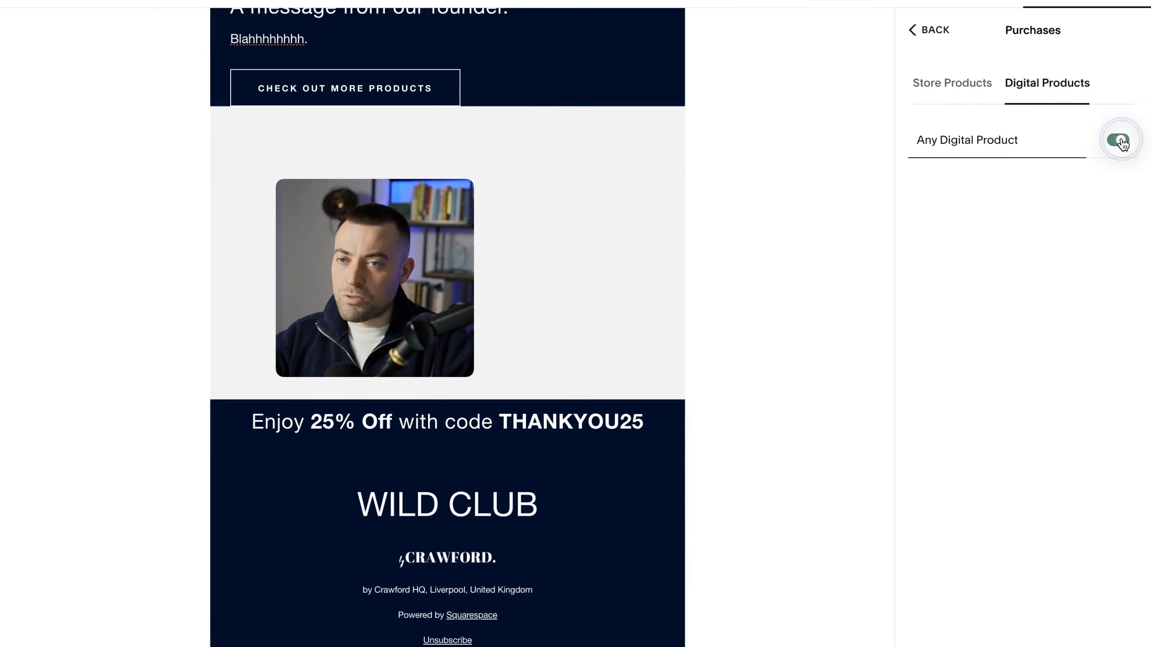
pyautogui.click(983, 102)
pyautogui.click(1041, 95)
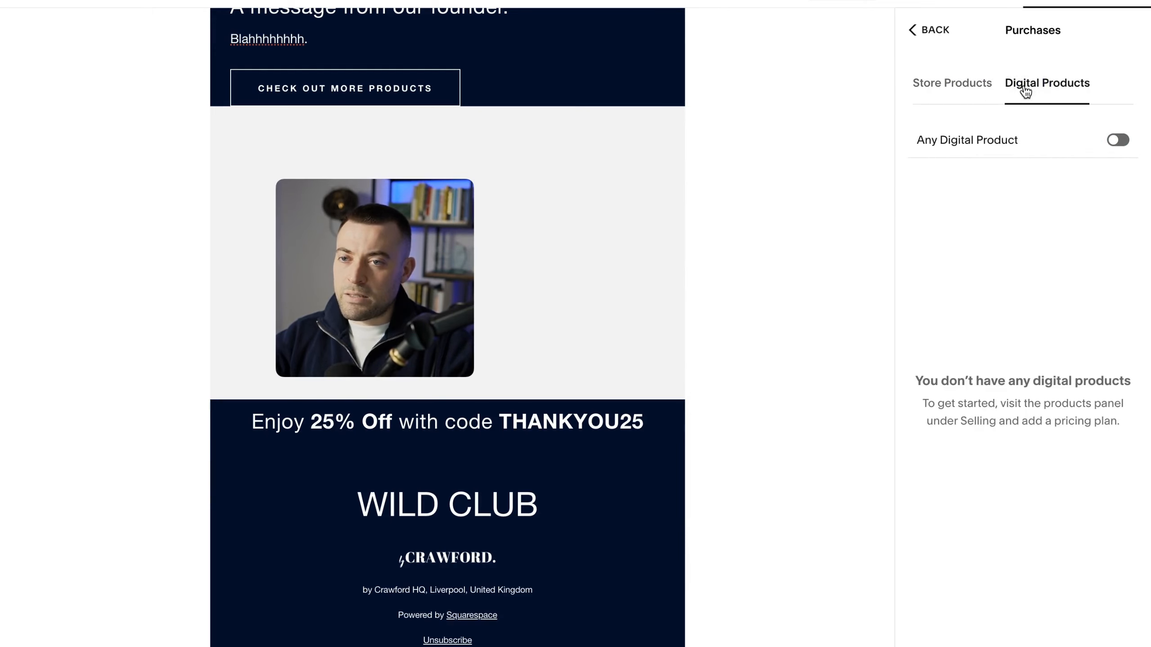
pyautogui.click(963, 91)
pyautogui.click(1117, 140)
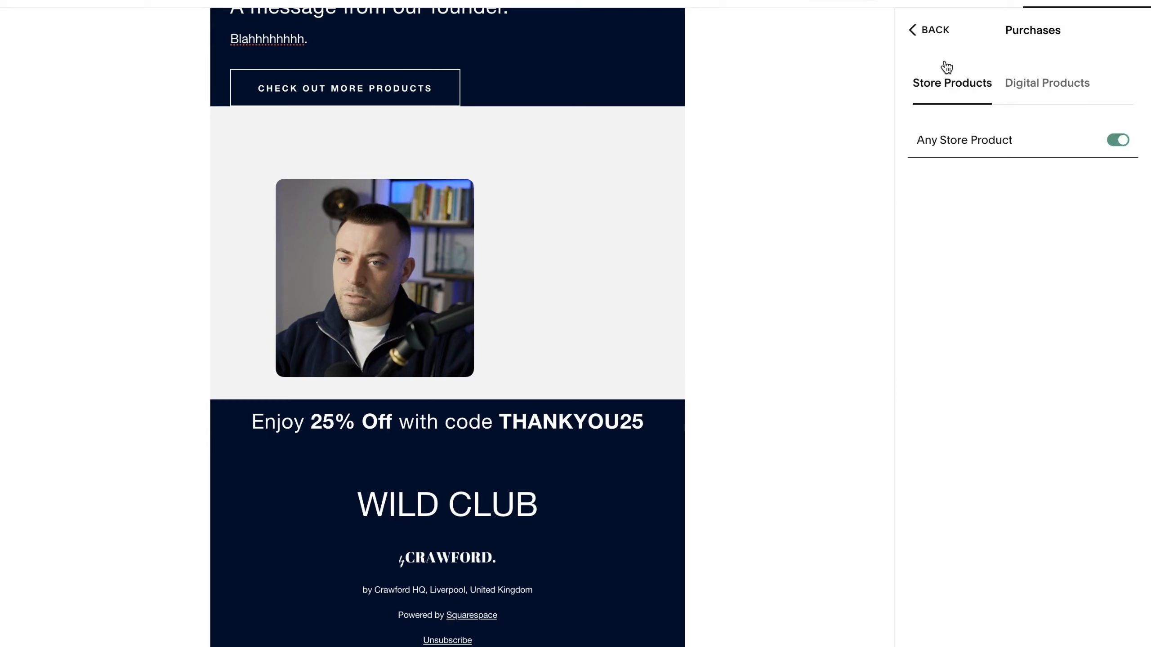
pyautogui.click(928, 30)
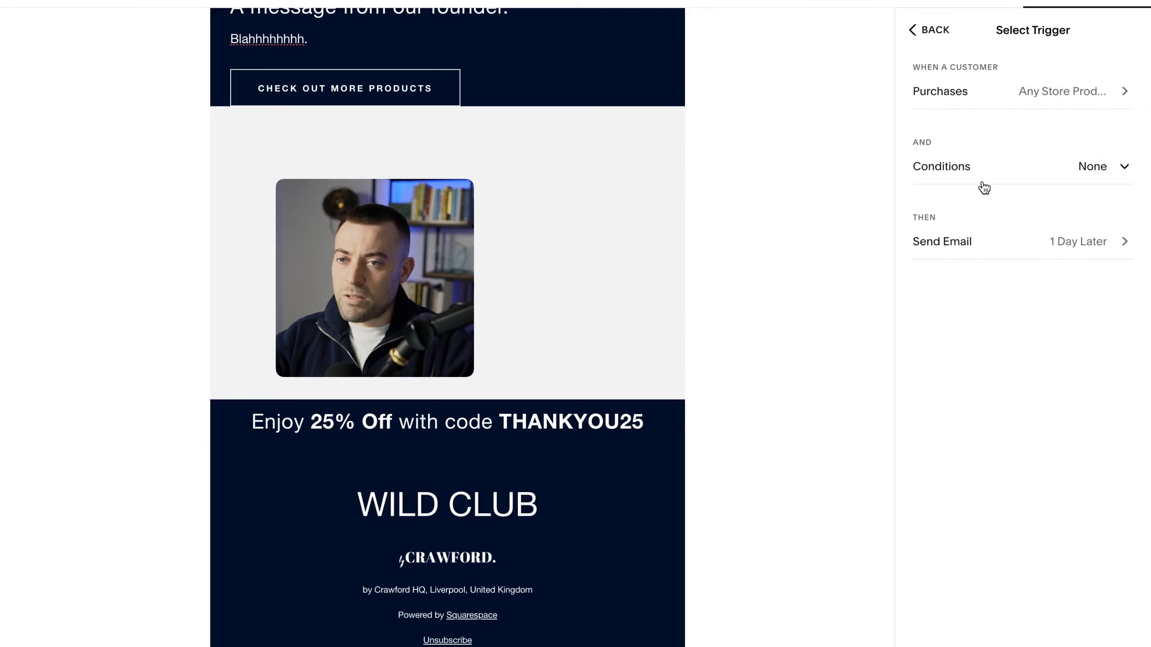
# Set the automated email to send immediately after the customer's purchase
pyautogui.click(971, 233)
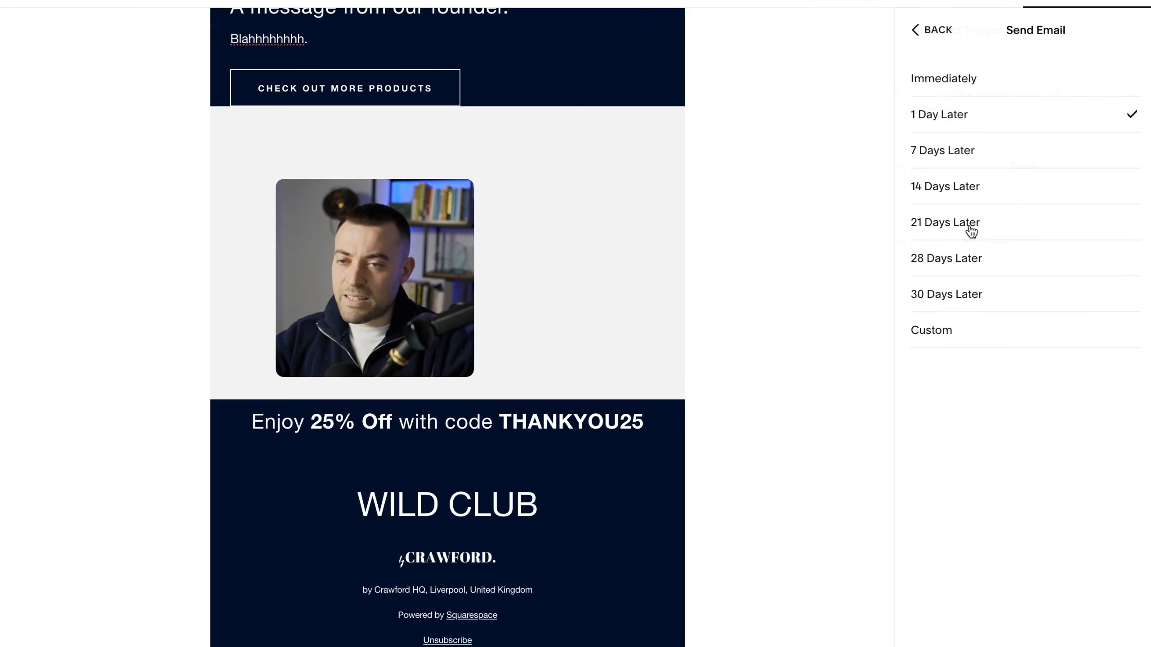
pyautogui.click(942, 88)
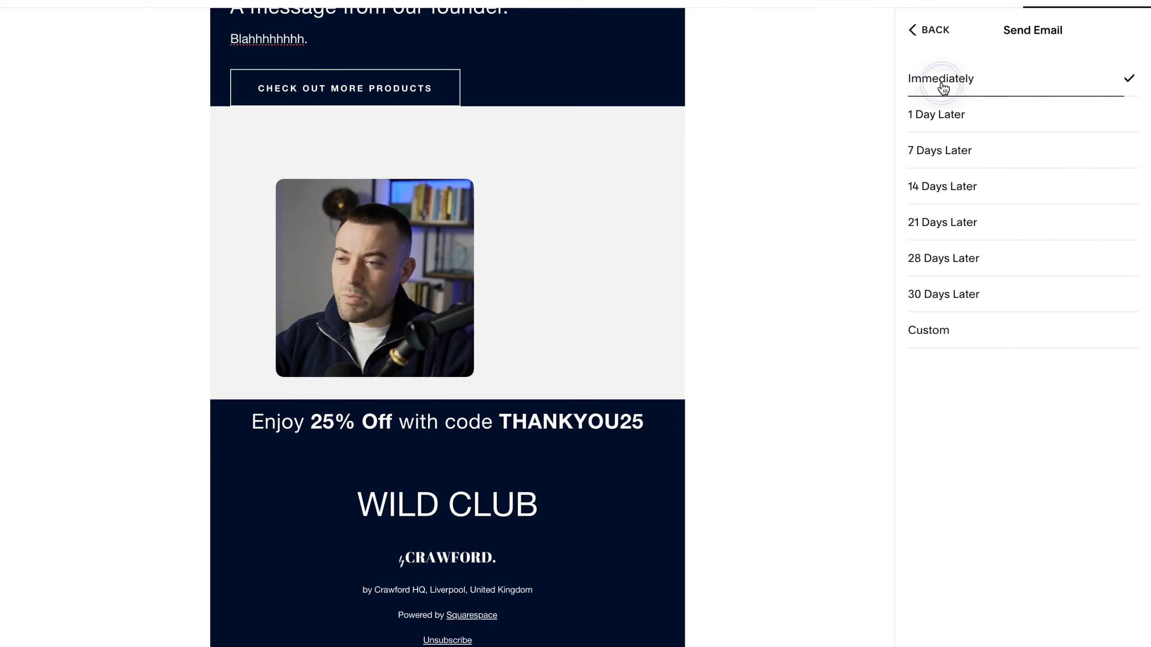
pyautogui.click(924, 31)
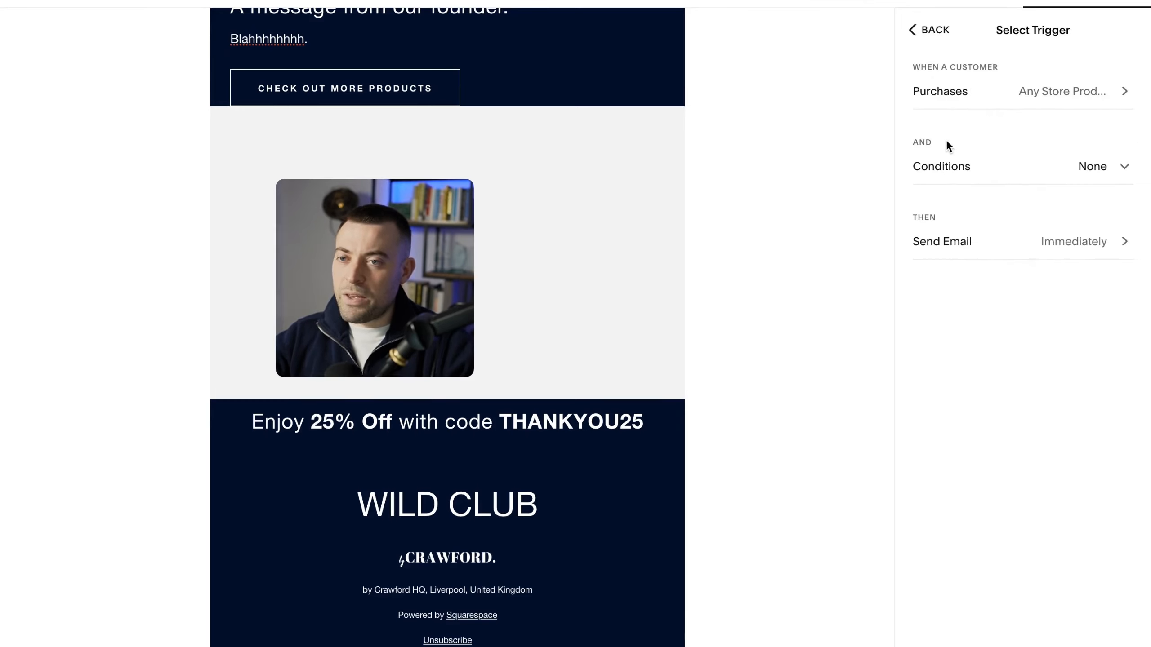
# Enter "Thank you for your purchase" as the subject line and "Have a surprise on us." as the email preview text
pyautogui.click(951, 294)
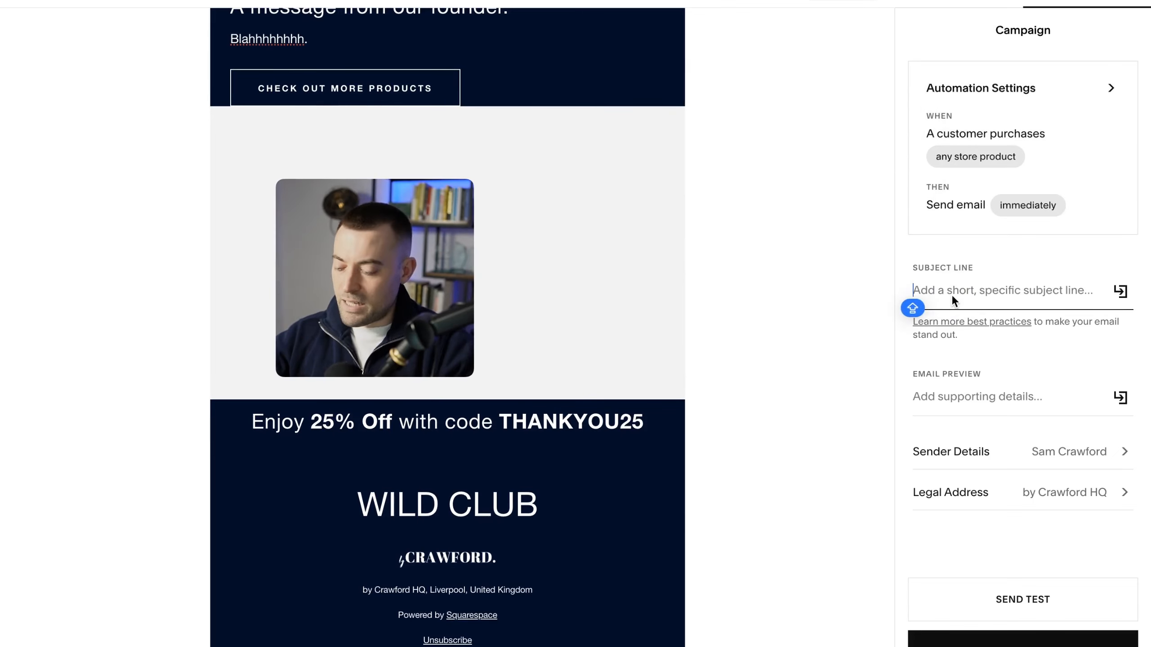
pyautogui.write('Thank you f')
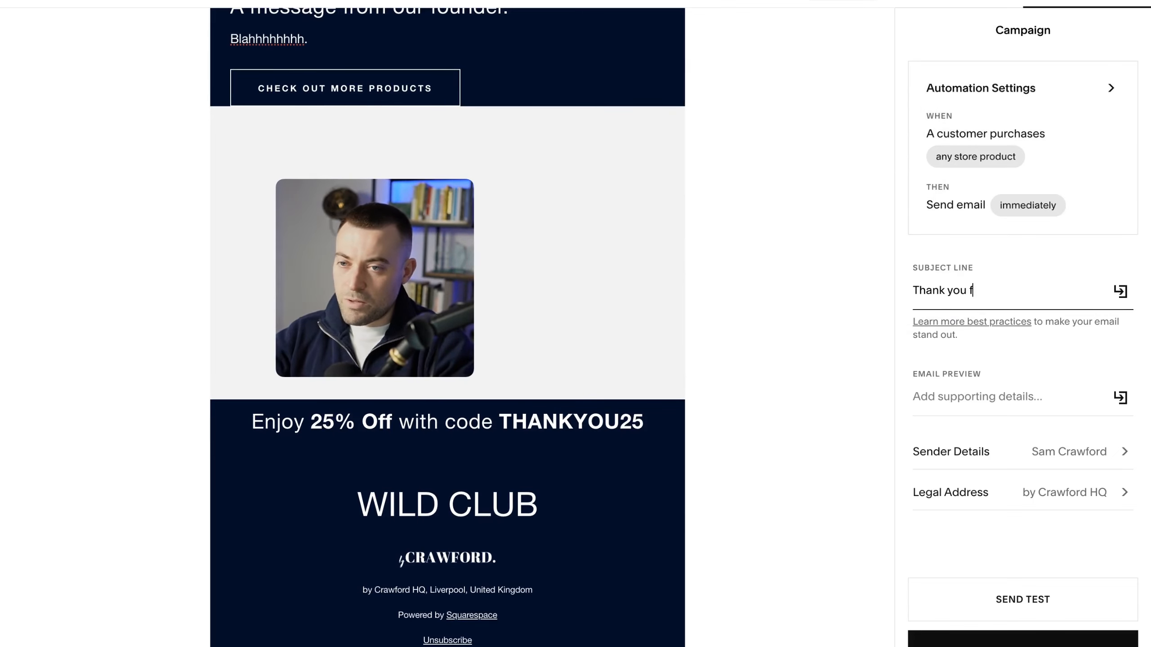
pyautogui.write('or your purchase')
pyautogui.click(922, 396)
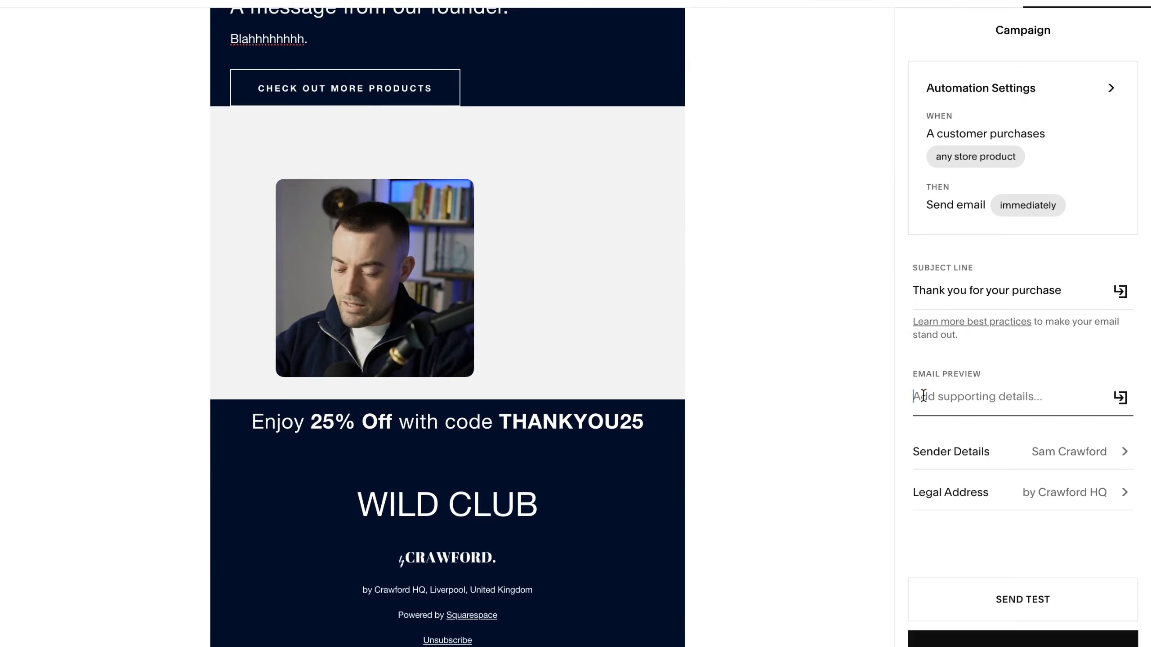
pyautogui.write('Have a rurp')
pyautogui.press('BackSpace')
pyautogui.write('surprise')
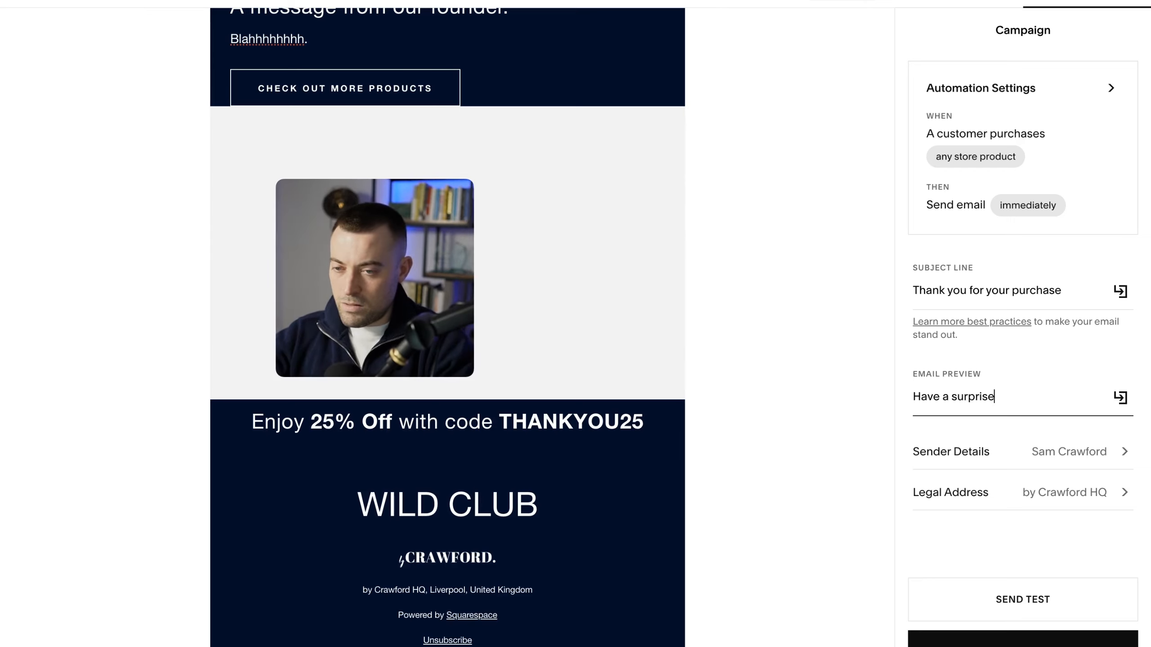
pyautogui.write(' on us.')
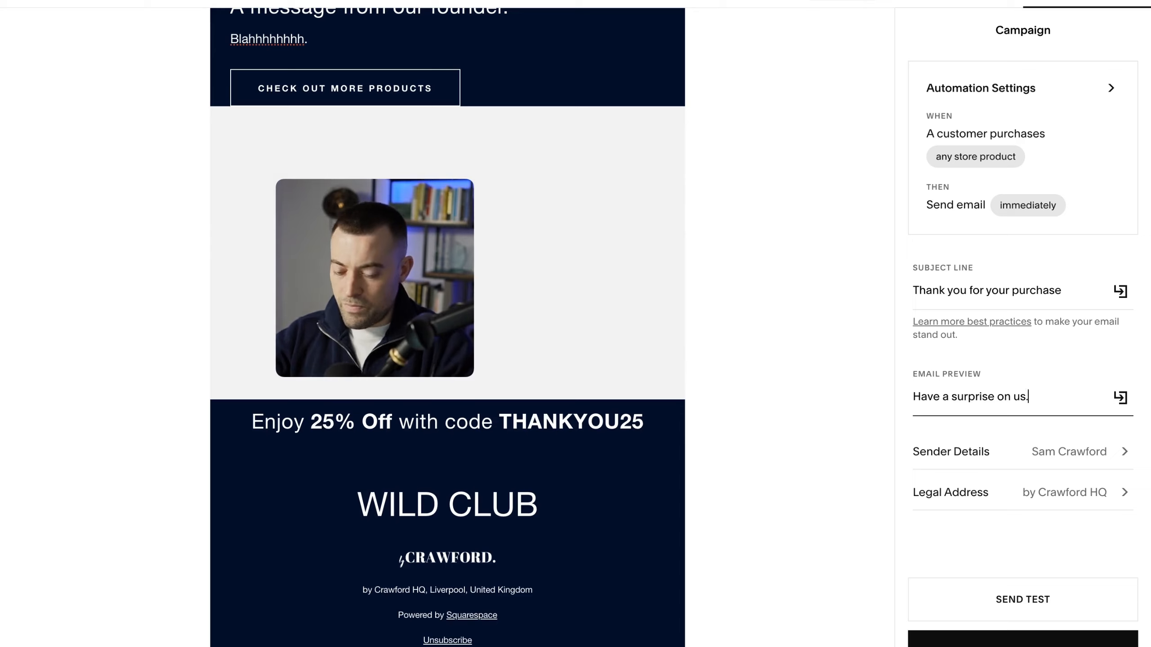
# Open the form for adding a new sender in the campaign's sender details
pyautogui.click(1030, 458)
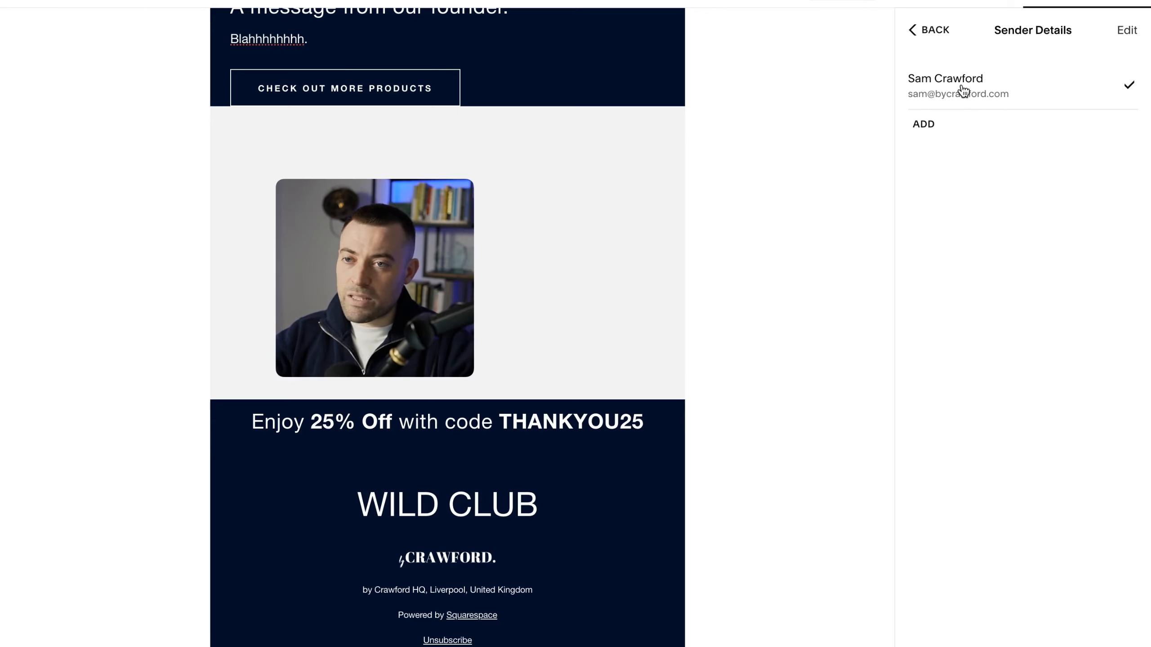
pyautogui.click(936, 123)
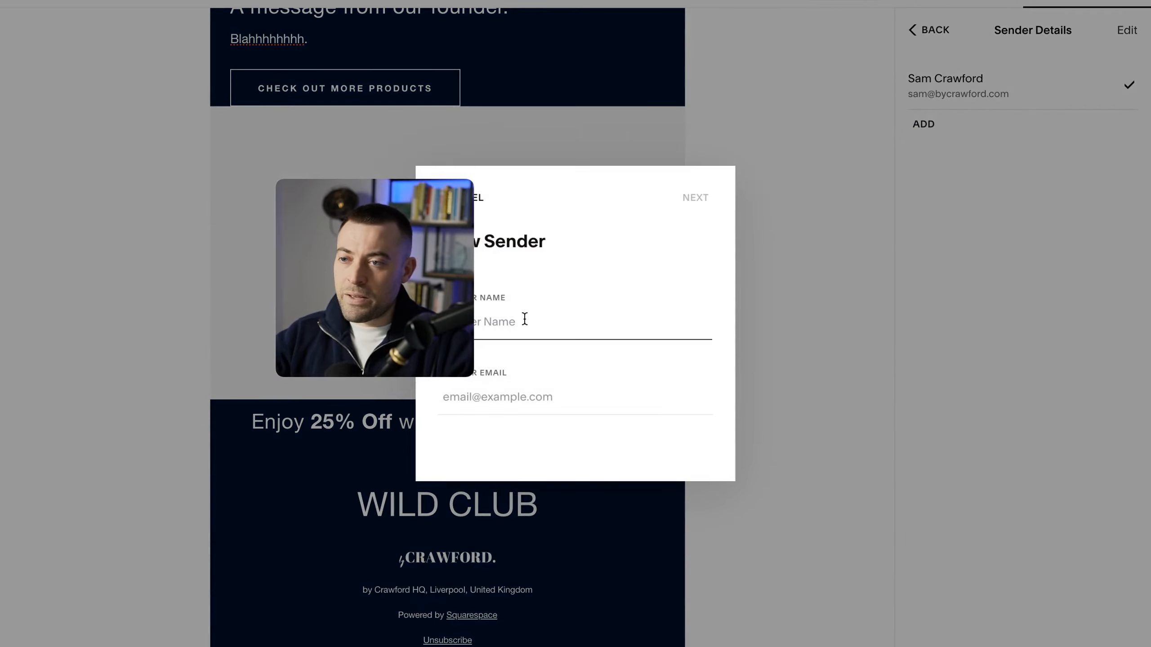
pyautogui.moveTo(400, 210); pyautogui.dragTo(196, 201)
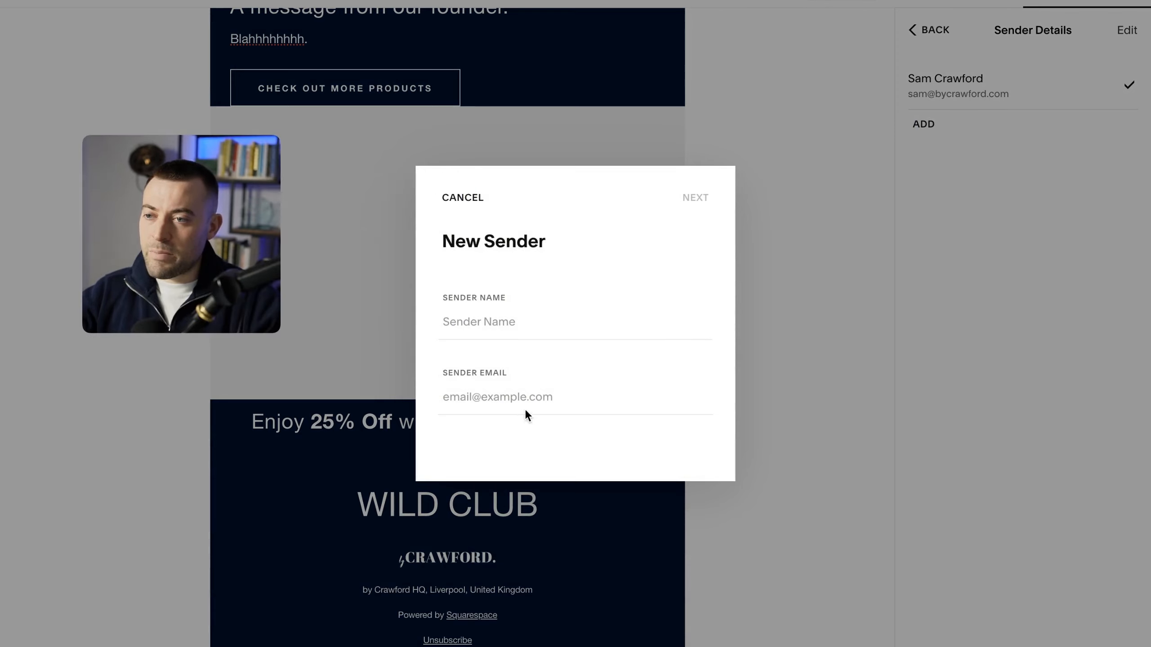